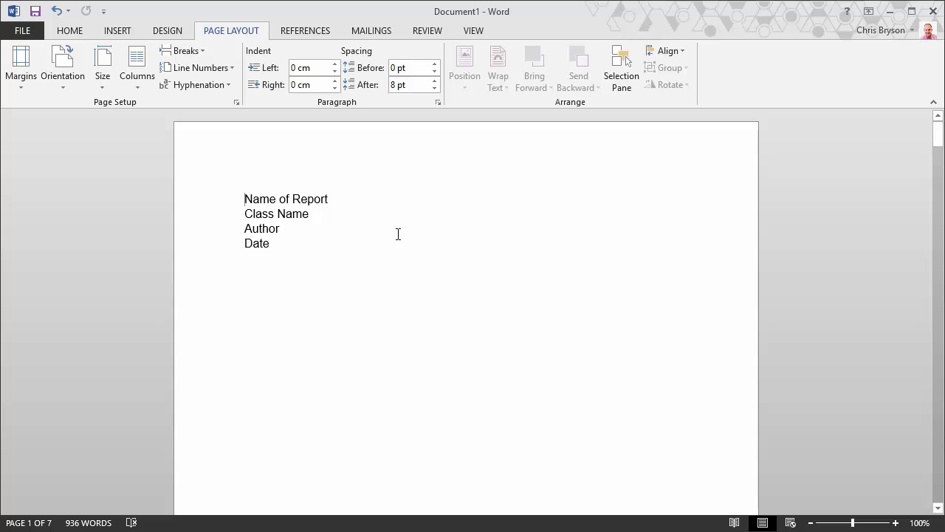
Scroll through the report and place the cursor before the report title on the cover page.
{"action": "scroll", "coordinate": [539, 273], "scroll_direction": "down", "scroll_amount": 15}
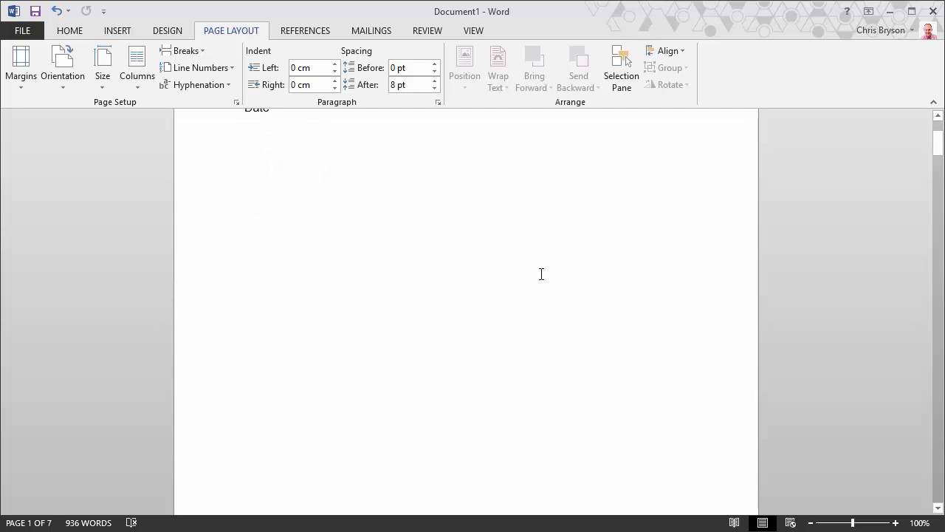
{"action": "scroll", "coordinate": [528, 323], "scroll_direction": "down", "scroll_amount": 20}
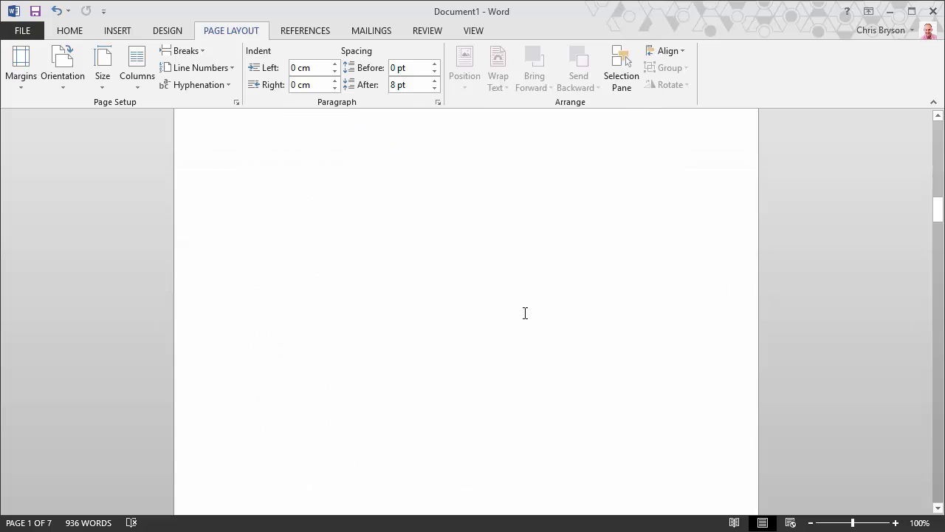
{"action": "scroll", "coordinate": [525, 334], "scroll_direction": "down", "scroll_amount": 20}
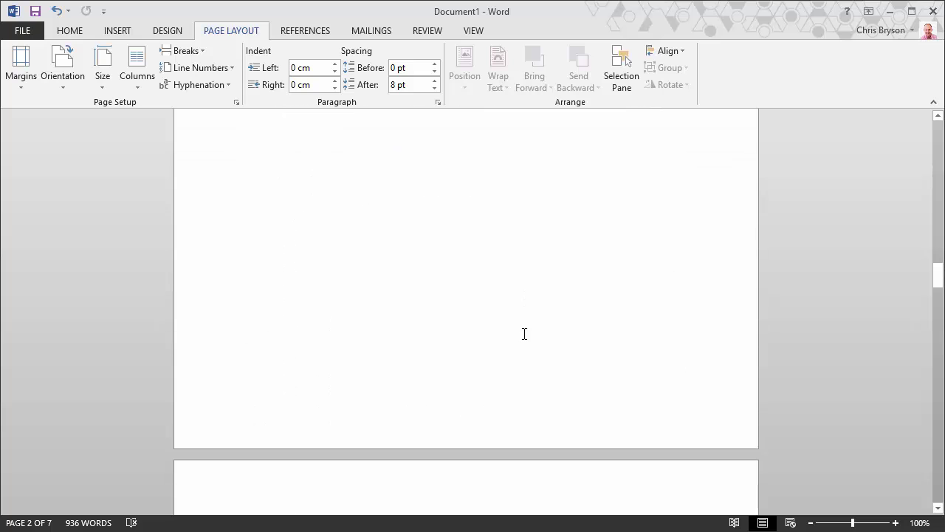
{"action": "scroll", "coordinate": [517, 344], "scroll_direction": "up", "scroll_amount": 20}
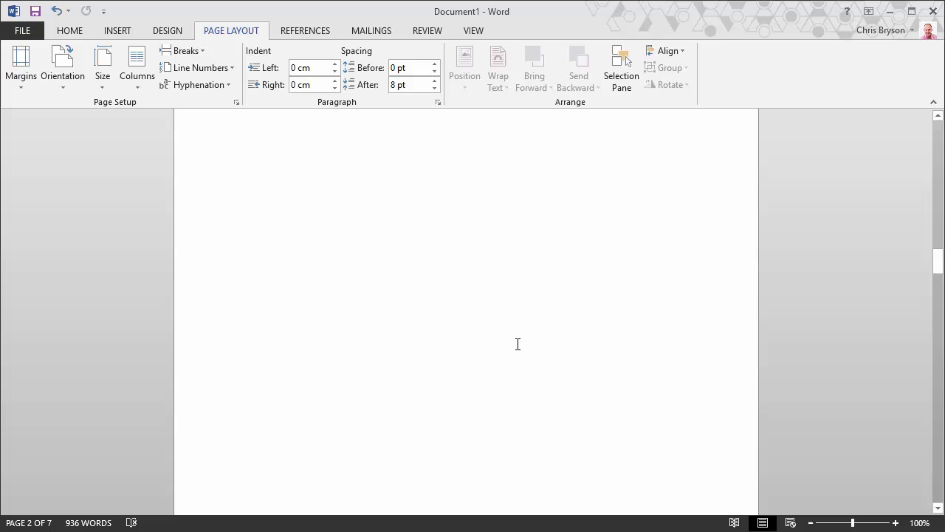
{"action": "scroll", "coordinate": [517, 344], "scroll_direction": "up", "scroll_amount": 10}
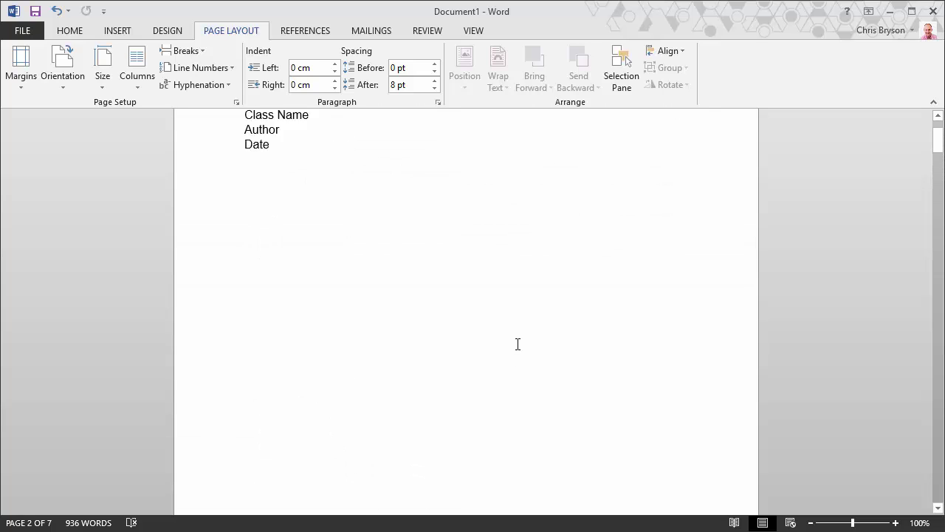
{"action": "scroll", "coordinate": [523, 353], "scroll_direction": "down", "scroll_amount": 16}
{"action": "scroll", "coordinate": [529, 359], "scroll_direction": "down", "scroll_amount": 20}
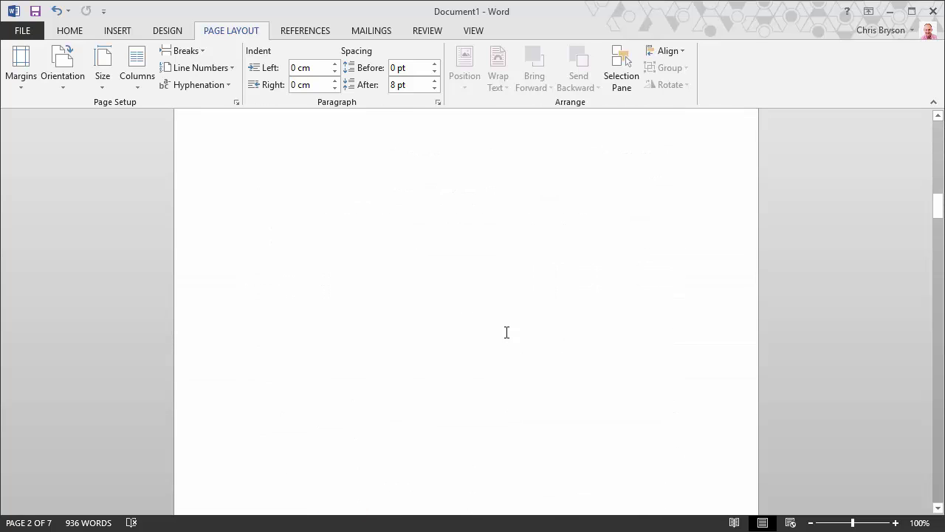
{"action": "scroll", "coordinate": [474, 324], "scroll_direction": "down", "scroll_amount": 5}
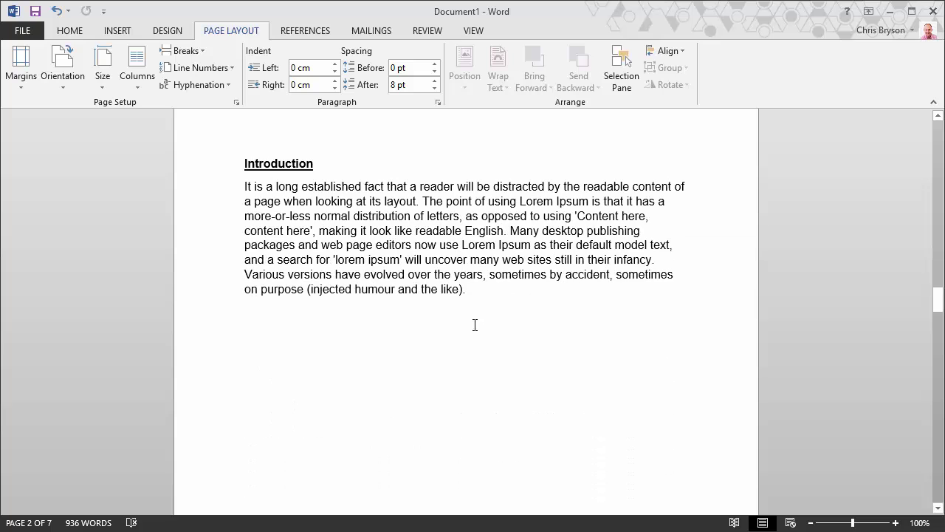
{"action": "left_click", "coordinate": [475, 325]}
{"action": "scroll", "coordinate": [432, 331], "scroll_direction": "down", "scroll_amount": 5}
{"action": "scroll", "coordinate": [430, 326], "scroll_direction": "down", "scroll_amount": 3}
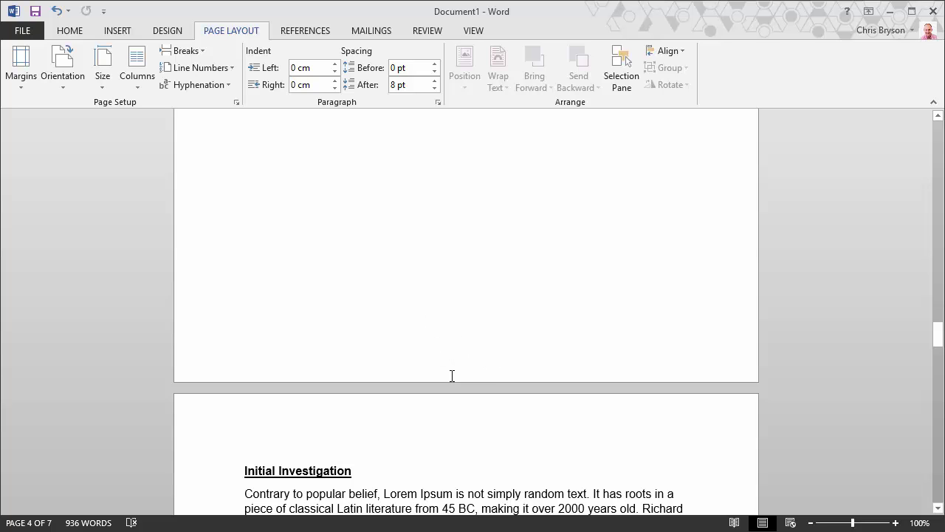
{"action": "scroll", "coordinate": [453, 352], "scroll_direction": "up", "scroll_amount": 20}
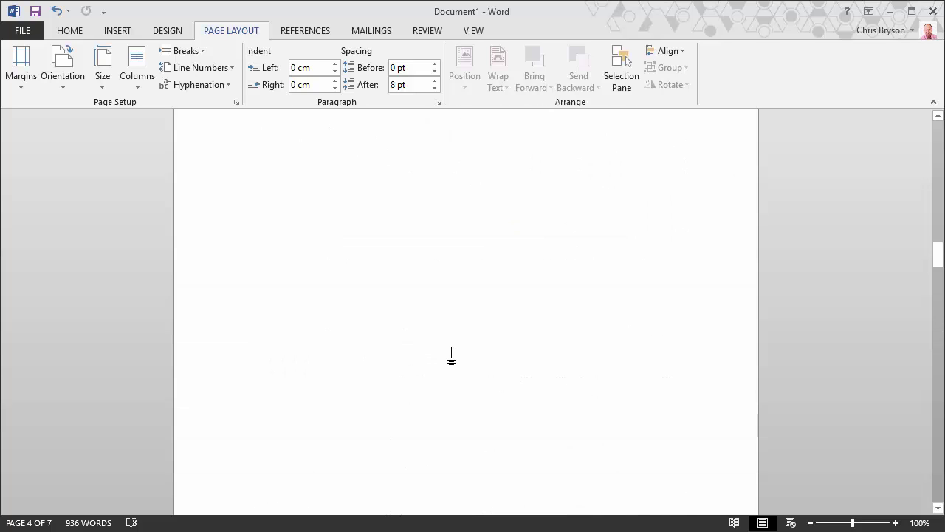
{"action": "scroll", "coordinate": [452, 353], "scroll_direction": "up", "scroll_amount": 10}
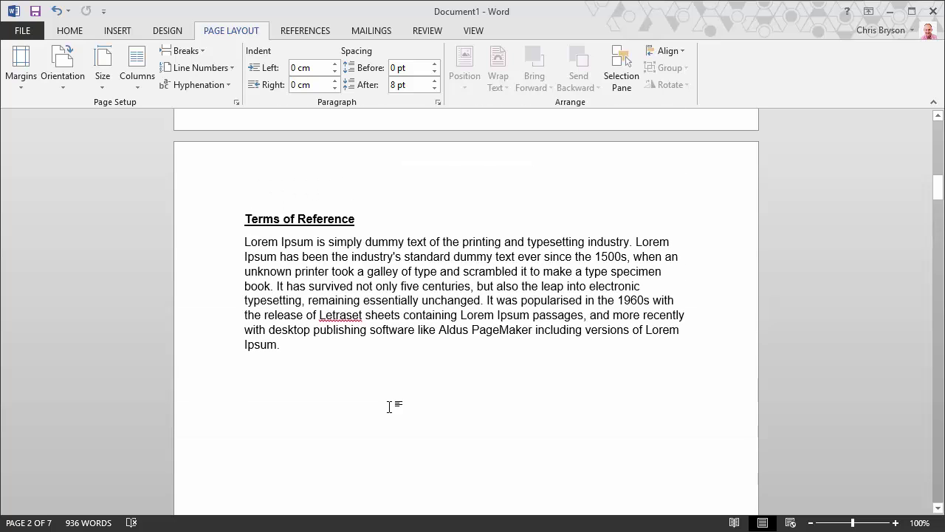
{"action": "scroll", "coordinate": [403, 345], "scroll_direction": "up", "scroll_amount": 10}
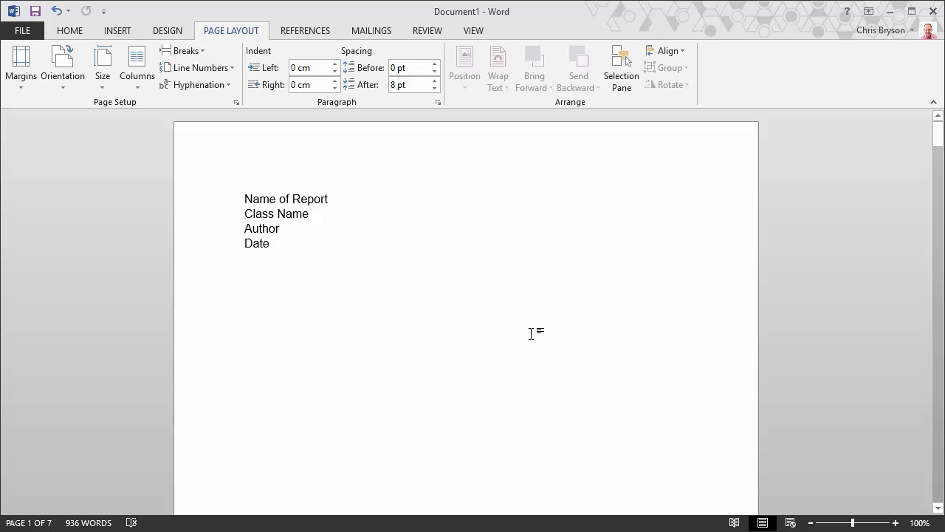
{"action": "left_click", "coordinate": [246, 198]}
Insert a Plain Number 1 page number at the bottom of every page and close the footer.
{"action": "left_click", "coordinate": [111, 30]}
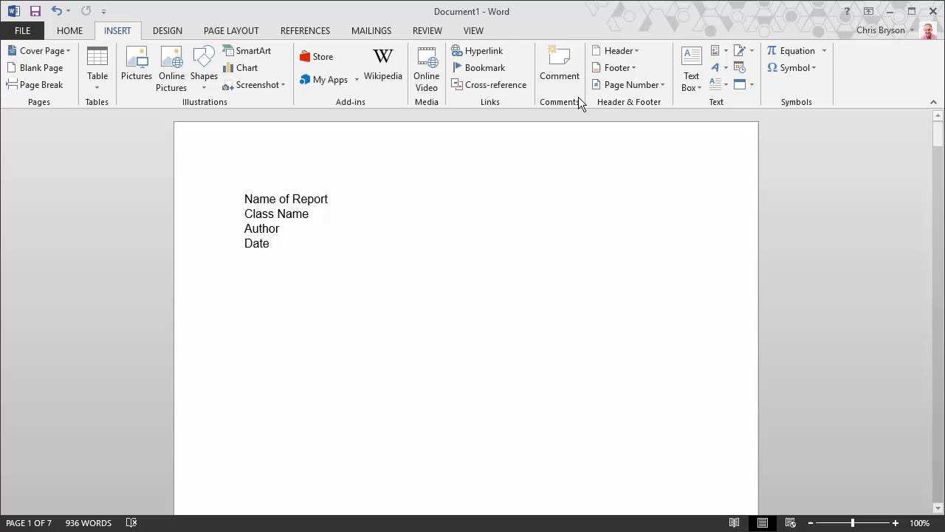
{"action": "left_click", "coordinate": [625, 84]}
{"action": "left_click", "coordinate": [638, 121]}
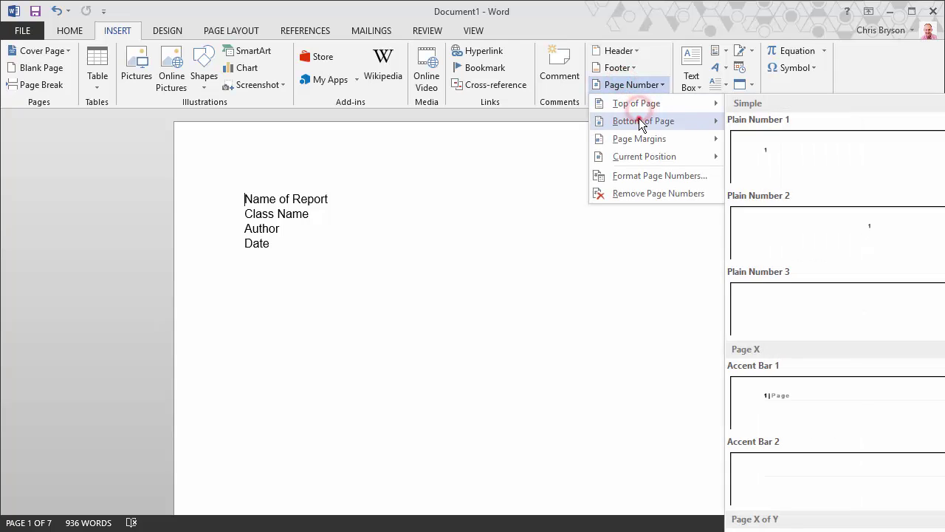
{"action": "left_click", "coordinate": [764, 168]}
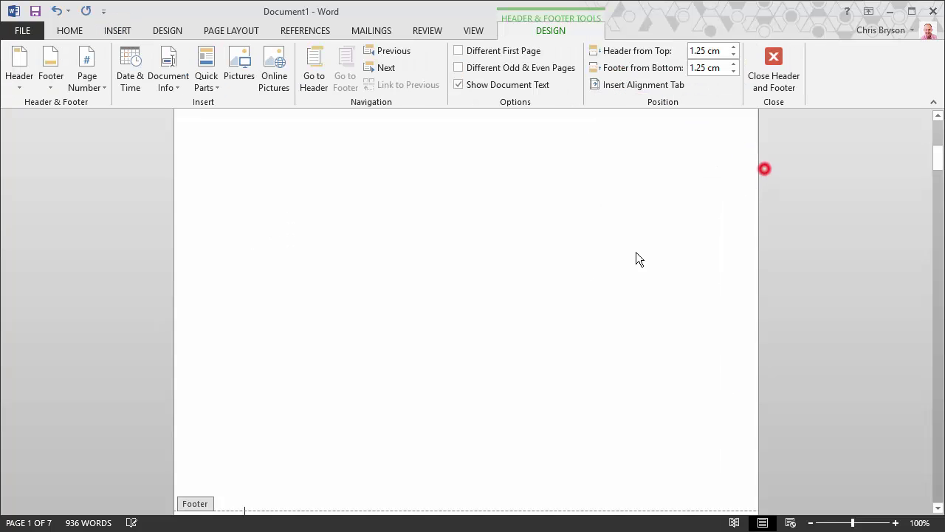
{"action": "double_click", "coordinate": [402, 279]}
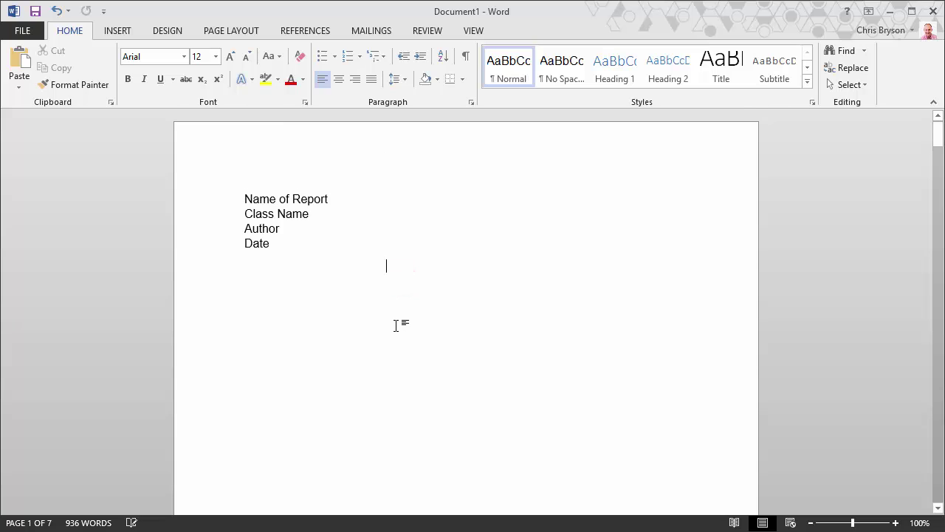
{"action": "scroll", "coordinate": [394, 321], "scroll_direction": "down", "scroll_amount": 3}
{"action": "scroll", "coordinate": [393, 319], "scroll_direction": "down", "scroll_amount": 5}
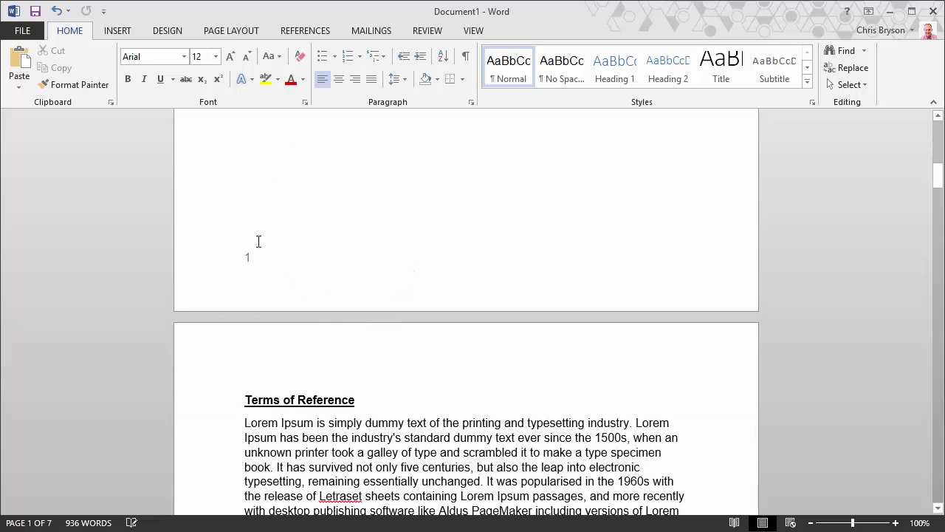
{"action": "scroll", "coordinate": [278, 276], "scroll_direction": "down", "scroll_amount": 8}
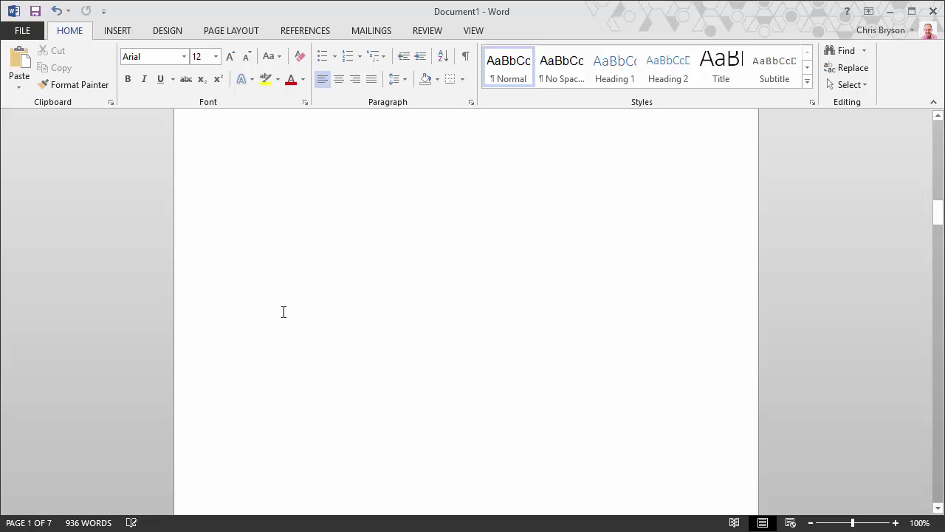
{"action": "scroll", "coordinate": [292, 320], "scroll_direction": "down", "scroll_amount": 3}
{"action": "scroll", "coordinate": [299, 330], "scroll_direction": "up", "scroll_amount": 15}
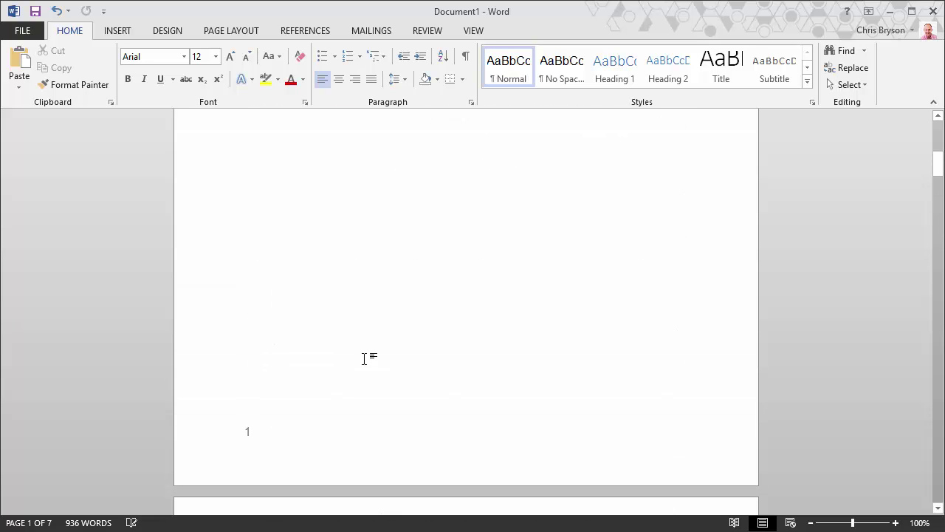
{"action": "scroll", "coordinate": [298, 429], "scroll_direction": "down", "scroll_amount": 1}
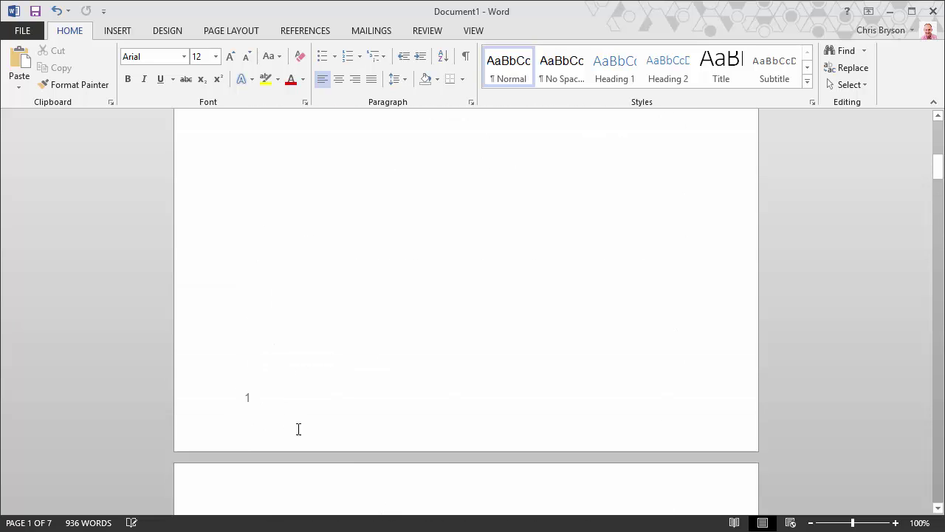
{"action": "scroll", "coordinate": [299, 429], "scroll_direction": "down", "scroll_amount": 20}
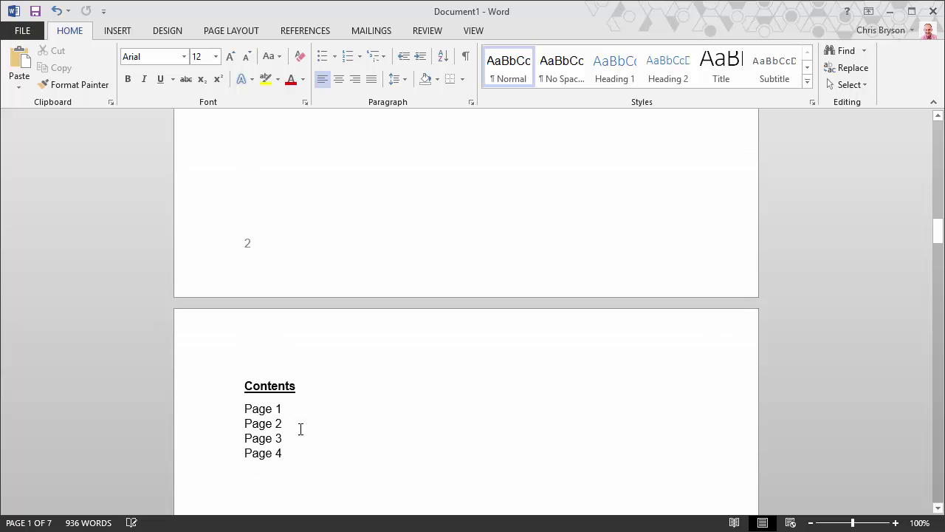
Undo the page number insertion so the footers are empty again.
{"action": "left_click", "coordinate": [57, 11]}
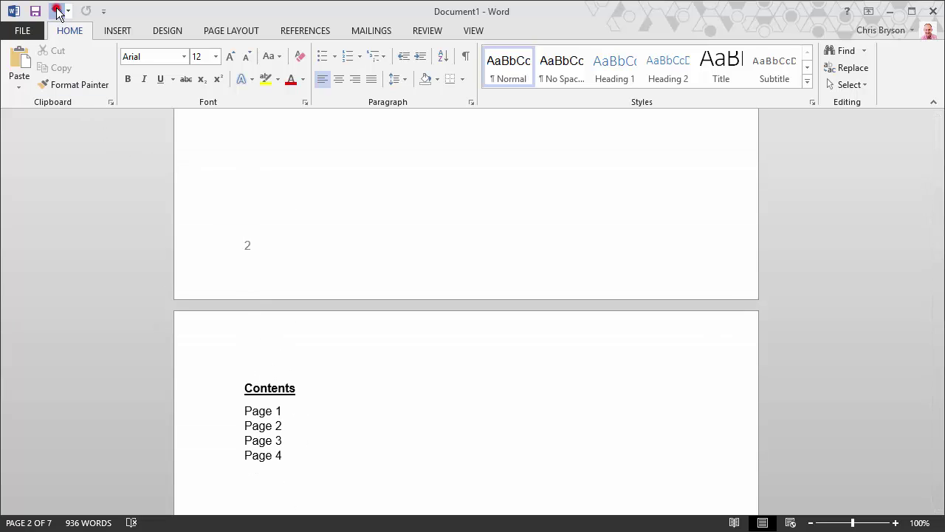
{"action": "scroll", "coordinate": [484, 359], "scroll_direction": "down", "scroll_amount": 18}
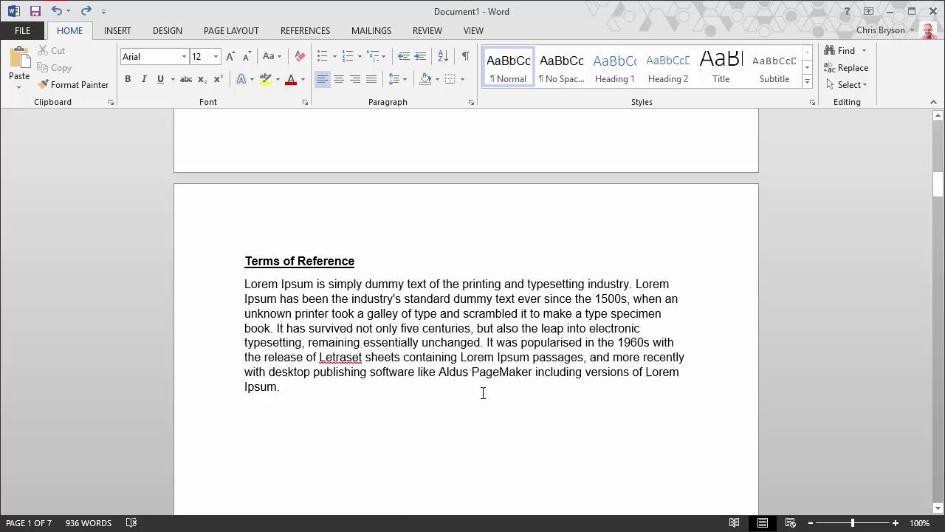
{"action": "scroll", "coordinate": [483, 393], "scroll_direction": "up", "scroll_amount": 15}
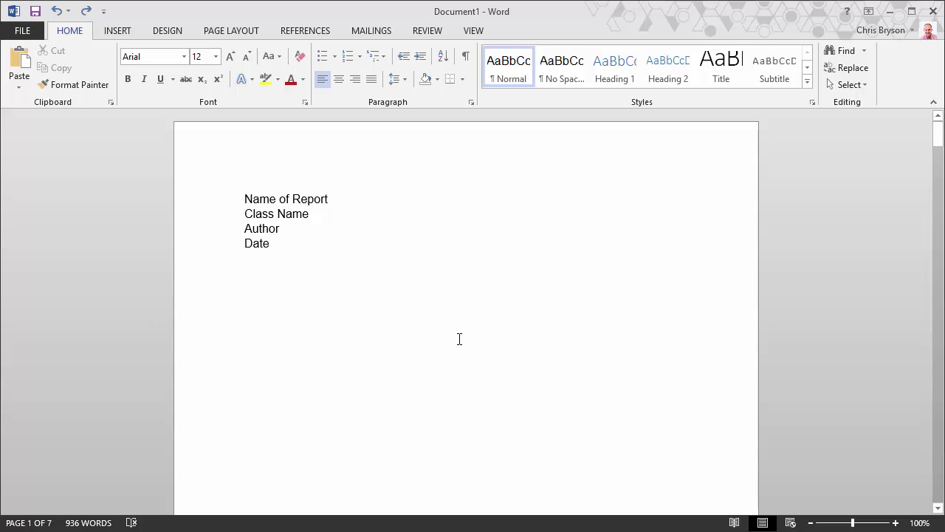
Scroll to page 4 and put the cursor at the start of the Introduction heading.
{"action": "scroll", "coordinate": [459, 339], "scroll_direction": "down", "scroll_amount": 12}
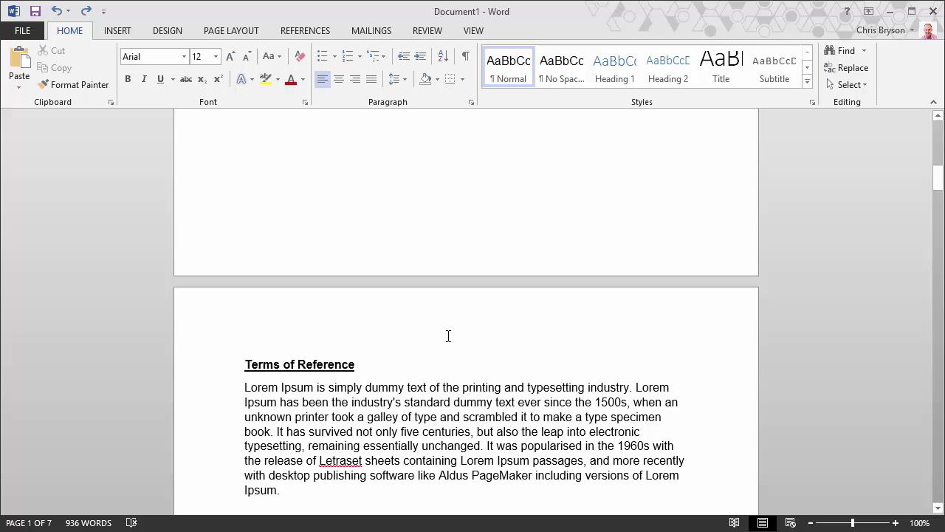
{"action": "scroll", "coordinate": [425, 354], "scroll_direction": "up", "scroll_amount": 3}
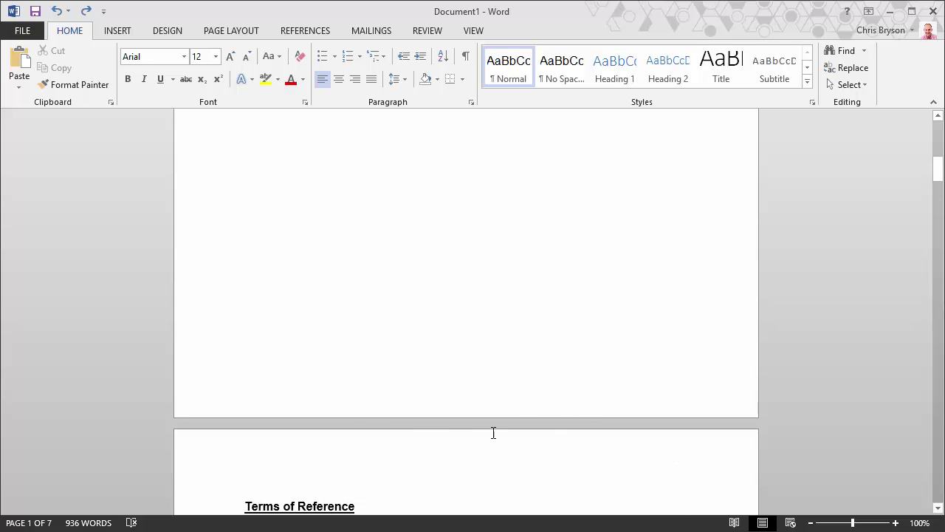
{"action": "scroll", "coordinate": [460, 344], "scroll_direction": "up", "scroll_amount": 17}
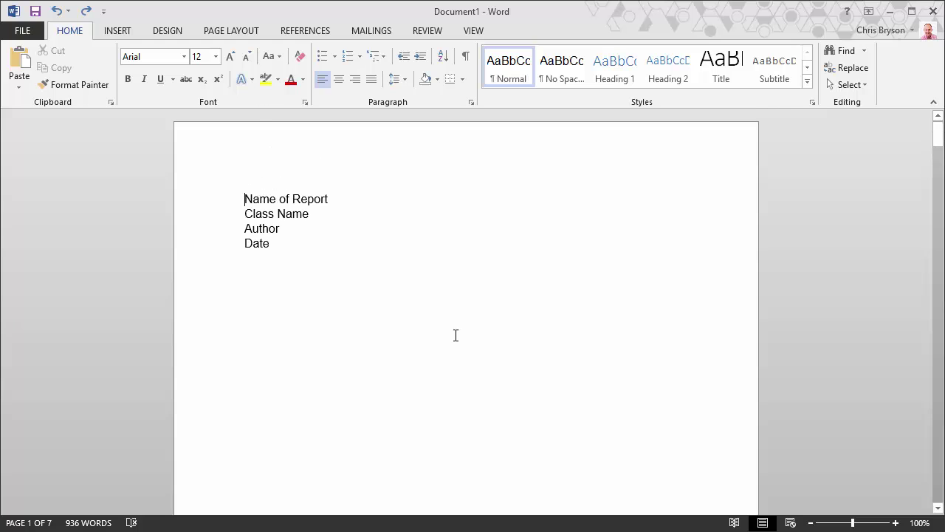
{"action": "scroll", "coordinate": [455, 335], "scroll_direction": "down", "scroll_amount": 15}
{"action": "scroll", "coordinate": [448, 331], "scroll_direction": "down", "scroll_amount": 20}
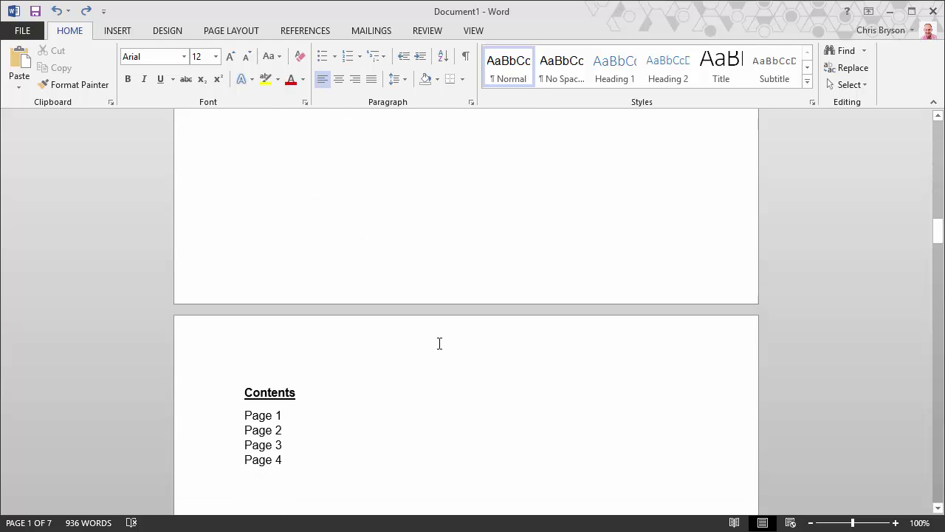
{"action": "scroll", "coordinate": [439, 339], "scroll_direction": "down", "scroll_amount": 15}
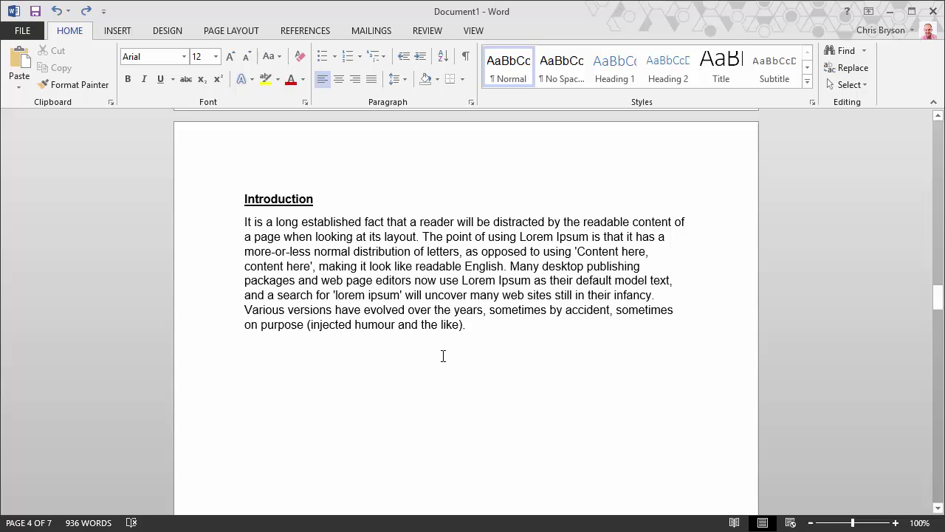
{"action": "left_click", "coordinate": [417, 270]}
{"action": "scroll", "coordinate": [457, 359], "scroll_direction": "down", "scroll_amount": 12}
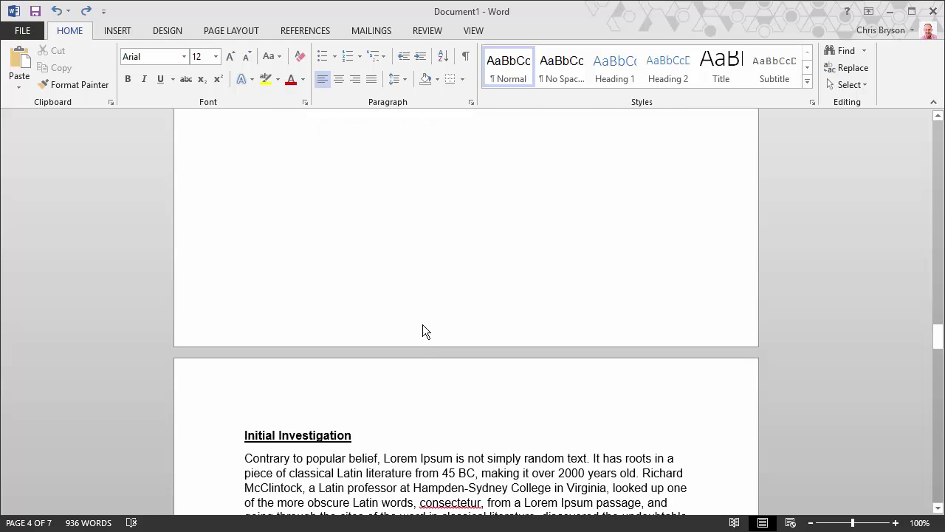
{"action": "scroll", "coordinate": [529, 333], "scroll_direction": "up", "scroll_amount": 10}
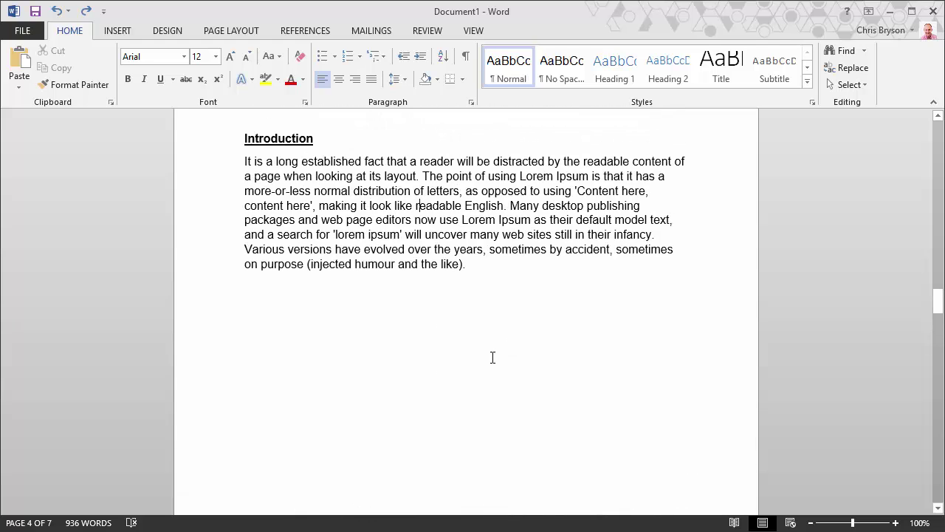
{"action": "scroll", "coordinate": [487, 369], "scroll_direction": "up", "scroll_amount": 10}
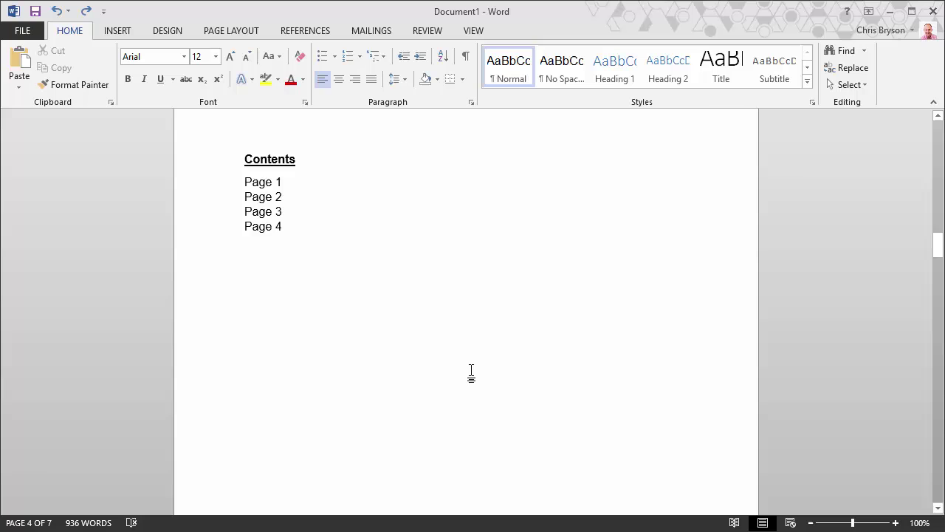
{"action": "scroll", "coordinate": [471, 372], "scroll_direction": "up", "scroll_amount": 3}
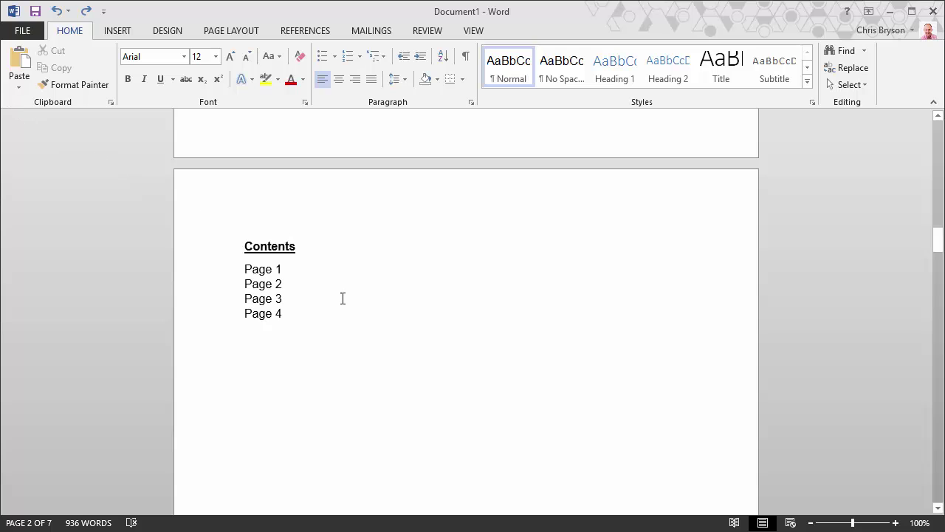
{"action": "scroll", "coordinate": [423, 308], "scroll_direction": "down", "scroll_amount": 20}
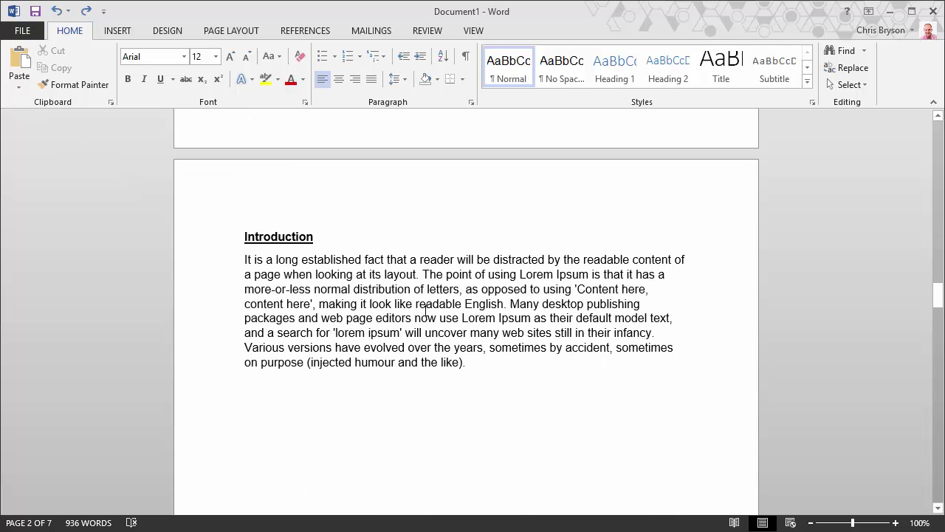
{"action": "scroll", "coordinate": [425, 311], "scroll_direction": "up", "scroll_amount": 5}
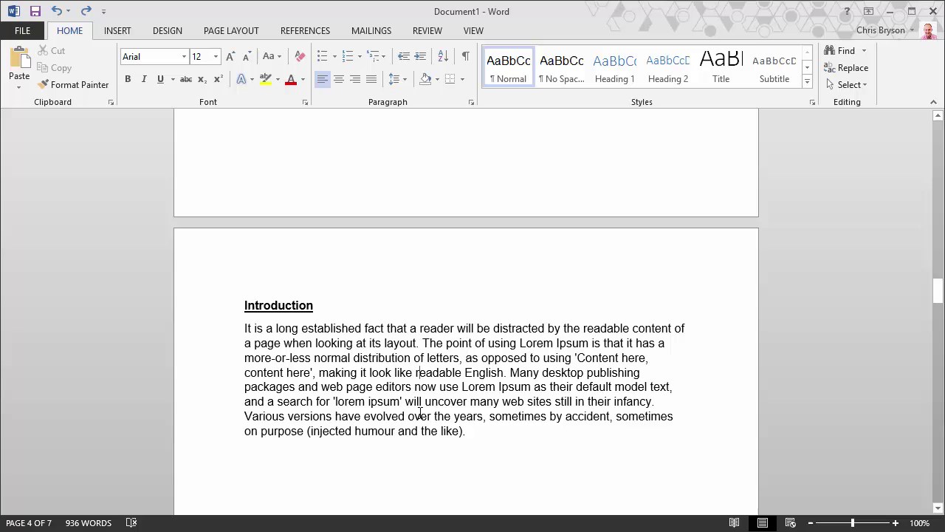
{"action": "scroll", "coordinate": [436, 401], "scroll_direction": "down", "scroll_amount": 10}
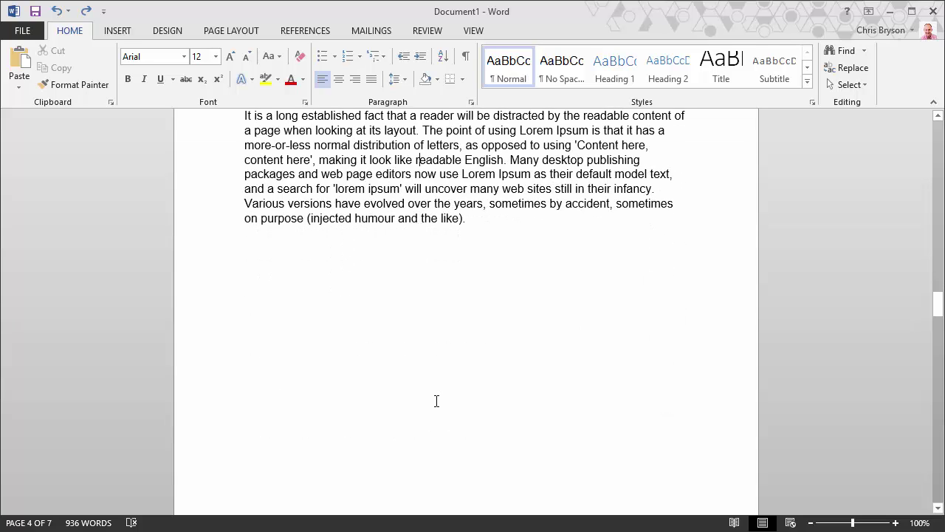
{"action": "scroll", "coordinate": [436, 406], "scroll_direction": "up", "scroll_amount": 10}
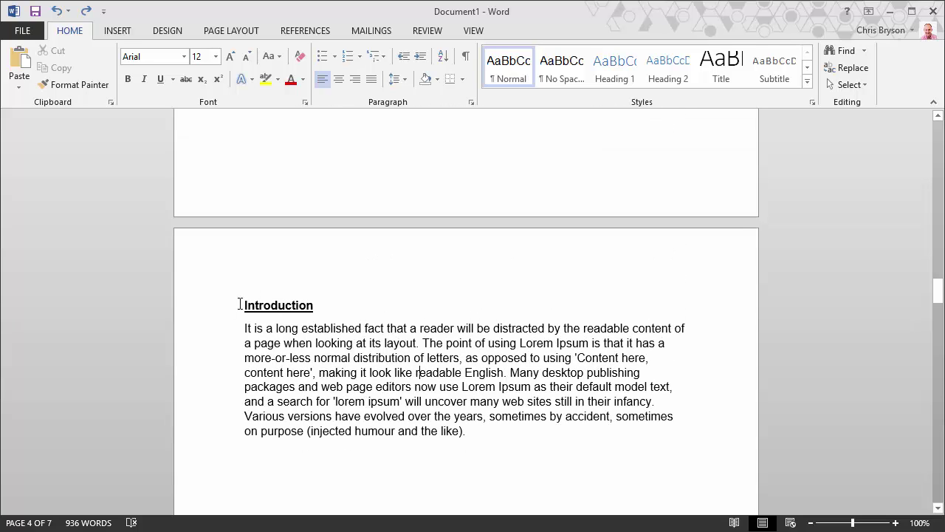
{"action": "left_click", "coordinate": [248, 308]}
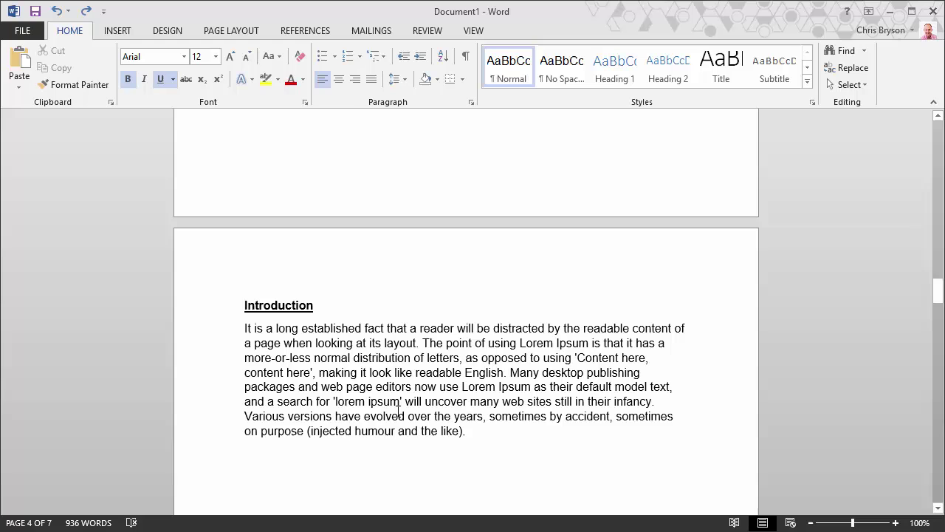
Insert a Next Page section break before the Introduction heading from Page Layout > Breaks.
{"action": "left_click", "coordinate": [250, 32]}
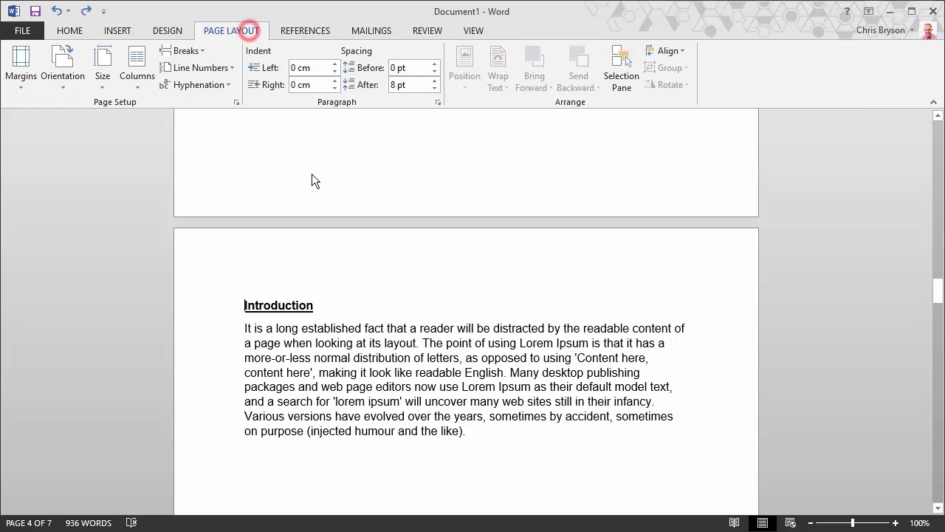
{"action": "left_click", "coordinate": [200, 55]}
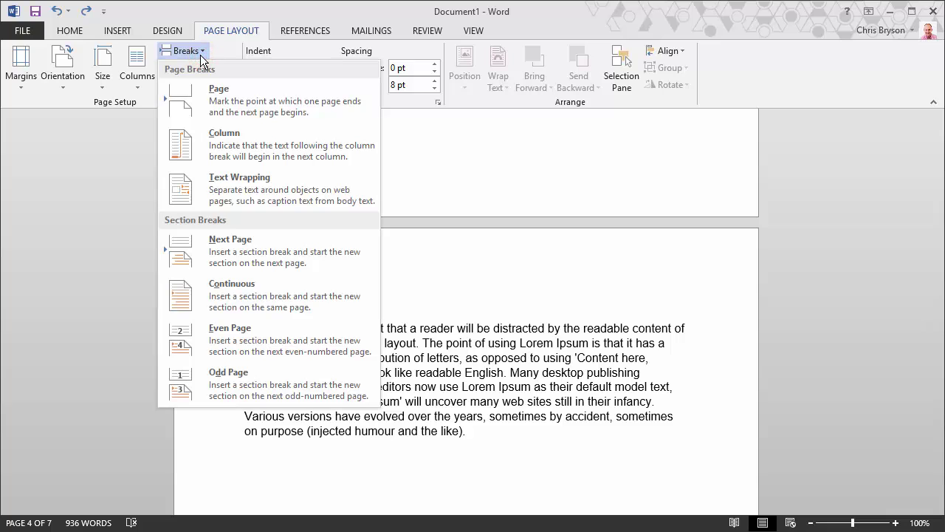
{"action": "left_click", "coordinate": [309, 253]}
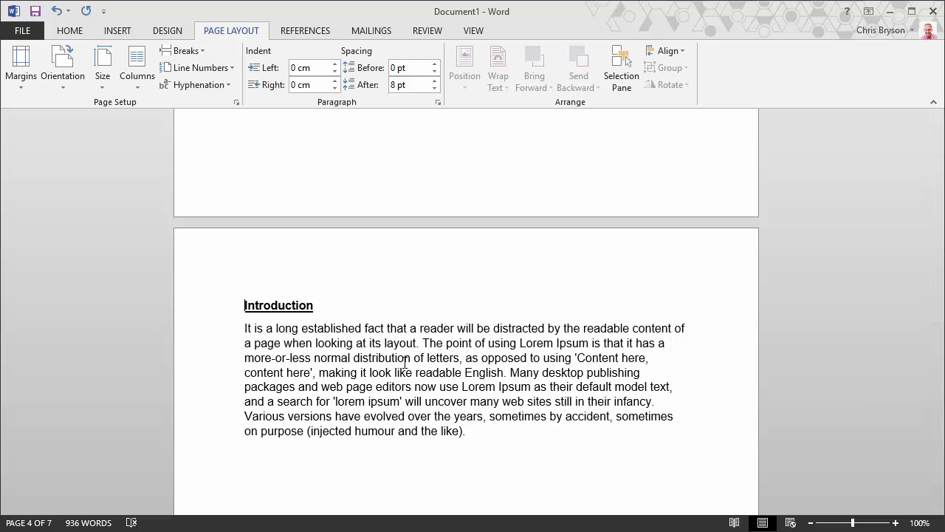
{"action": "left_click", "coordinate": [77, 33]}
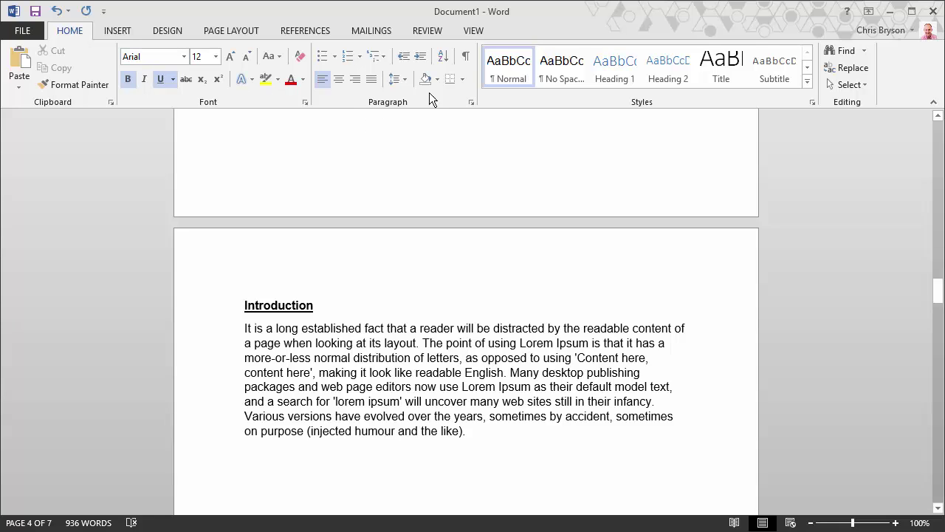
{"action": "left_click", "coordinate": [465, 59]}
{"action": "scroll", "coordinate": [451, 354], "scroll_direction": "up", "scroll_amount": 4}
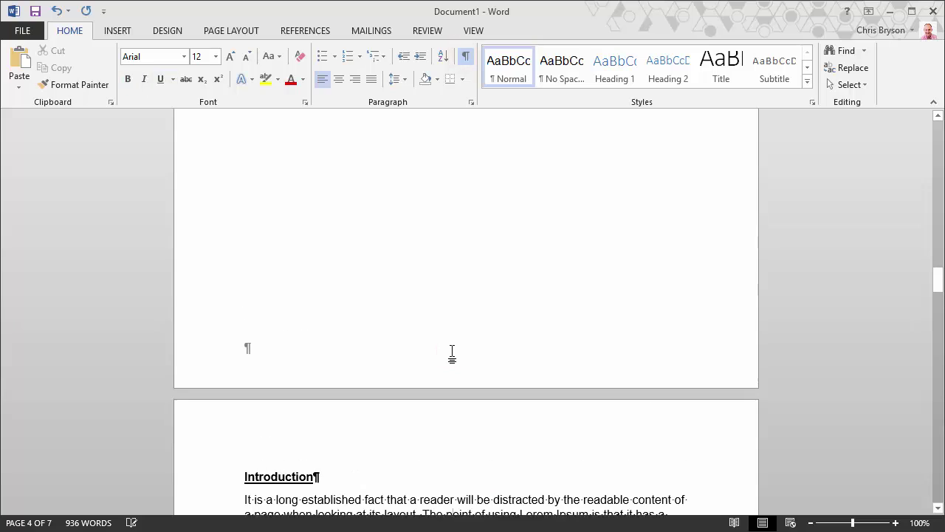
{"action": "scroll", "coordinate": [452, 354], "scroll_direction": "up", "scroll_amount": 10}
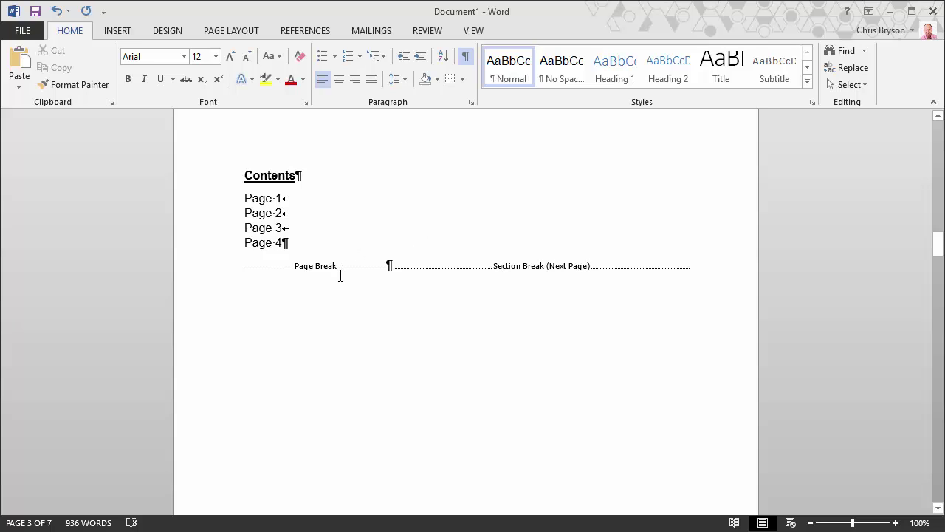
{"action": "scroll", "coordinate": [340, 275], "scroll_direction": "down", "scroll_amount": 15}
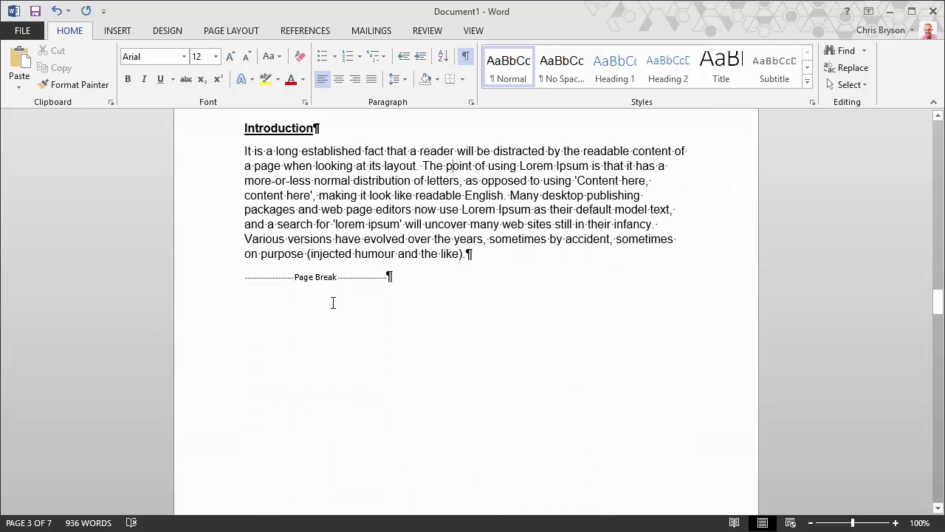
{"action": "scroll", "coordinate": [333, 294], "scroll_direction": "down", "scroll_amount": 15}
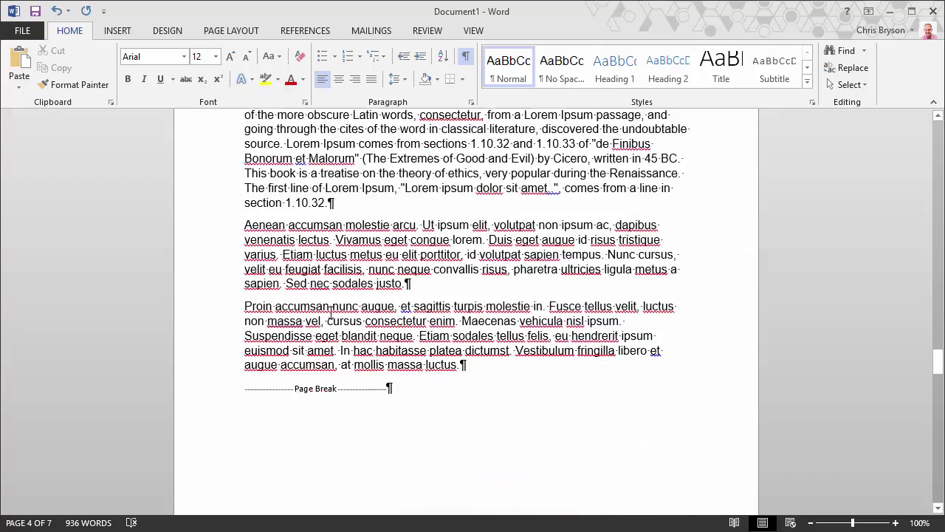
{"action": "scroll", "coordinate": [322, 312], "scroll_direction": "up", "scroll_amount": 15}
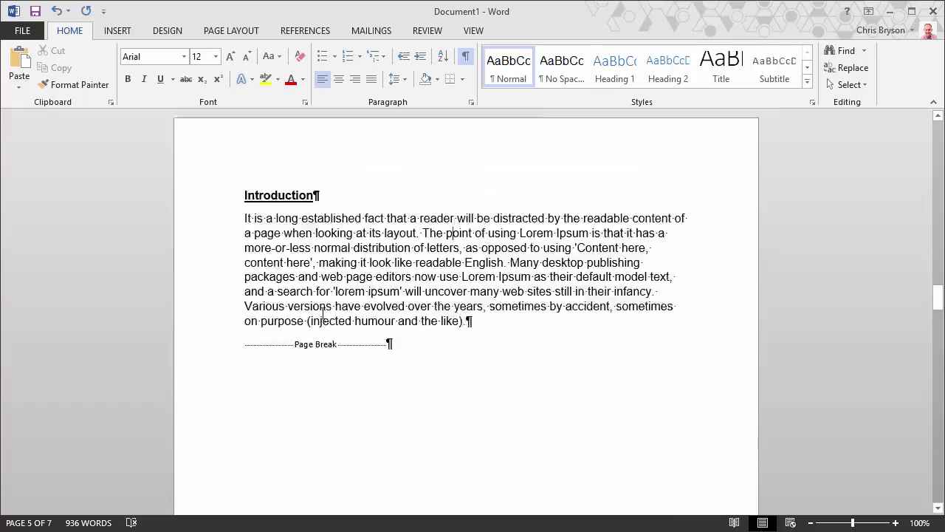
{"action": "scroll", "coordinate": [325, 314], "scroll_direction": "down", "scroll_amount": 2}
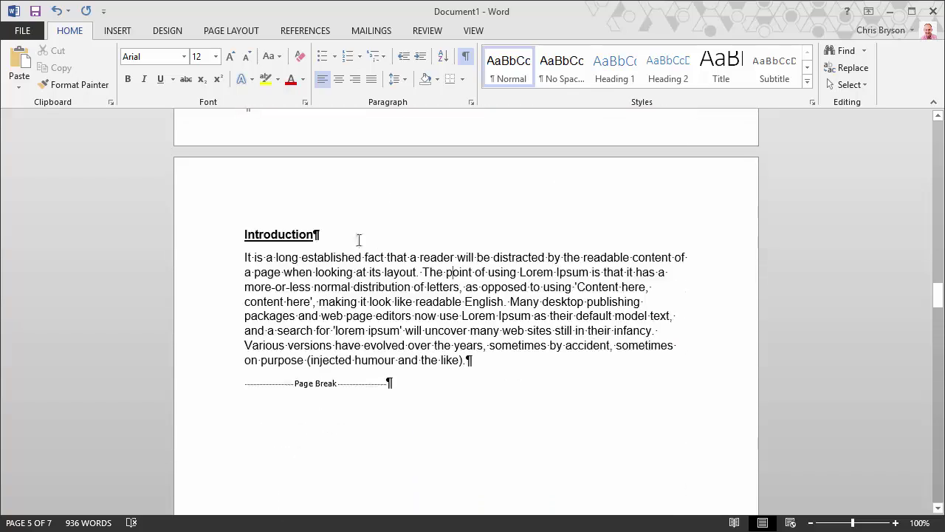
{"action": "left_click", "coordinate": [467, 58]}
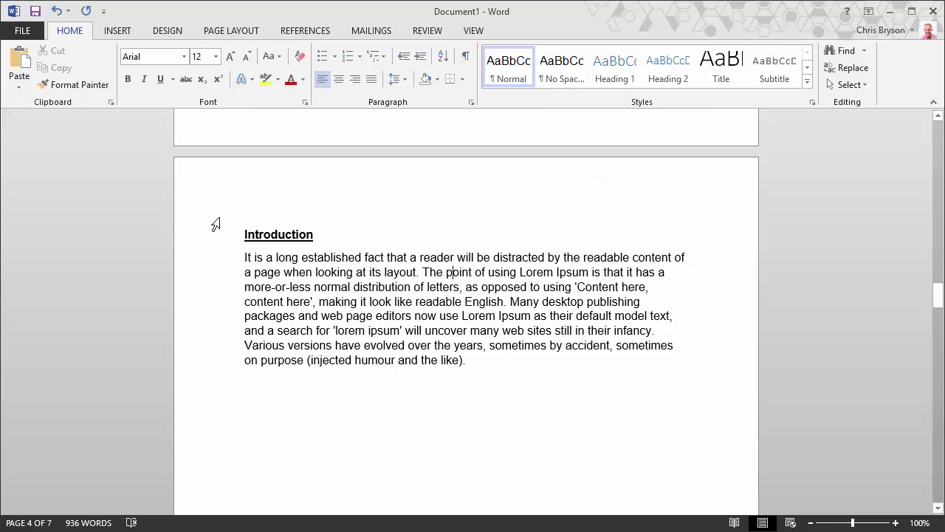
With the cursor before the Introduction heading, insert a centred Plain Number 2 page number at the bottom.
{"action": "left_click", "coordinate": [245, 233]}
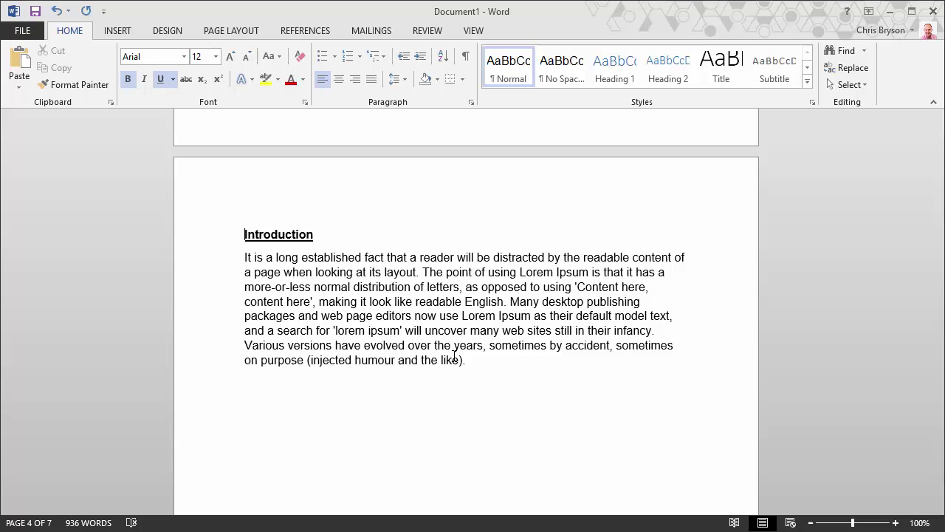
{"action": "scroll", "coordinate": [455, 358], "scroll_direction": "up", "scroll_amount": 20}
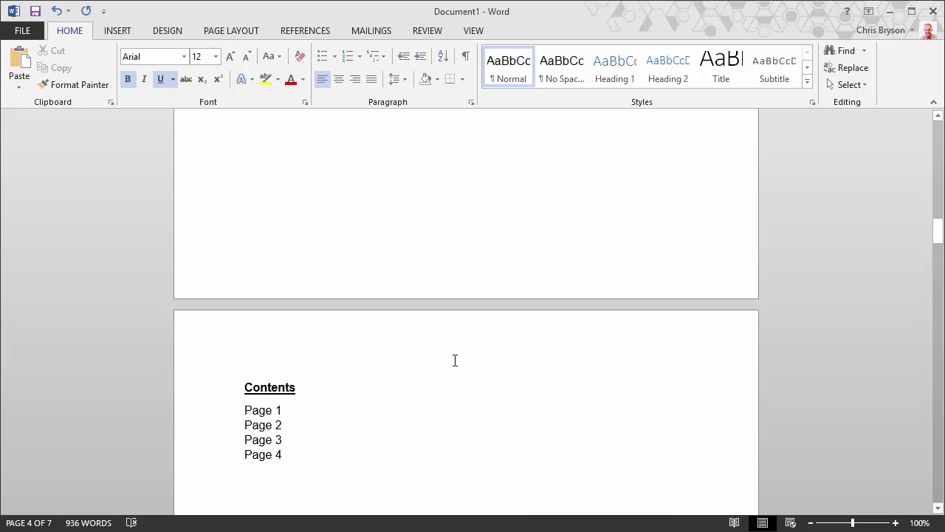
{"action": "scroll", "coordinate": [455, 360], "scroll_direction": "up", "scroll_amount": 5}
{"action": "scroll", "coordinate": [458, 377], "scroll_direction": "down", "scroll_amount": 10}
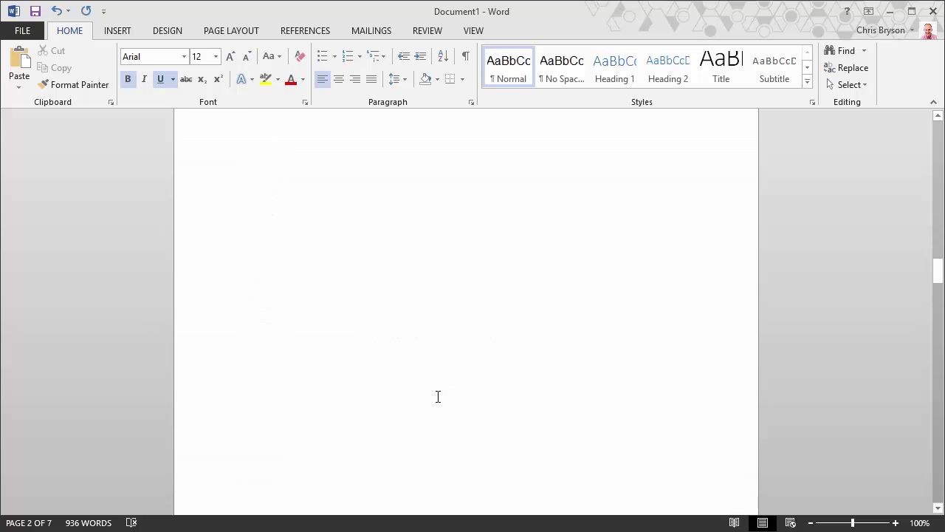
{"action": "scroll", "coordinate": [438, 396], "scroll_direction": "down", "scroll_amount": 10}
{"action": "left_click", "coordinate": [244, 200]}
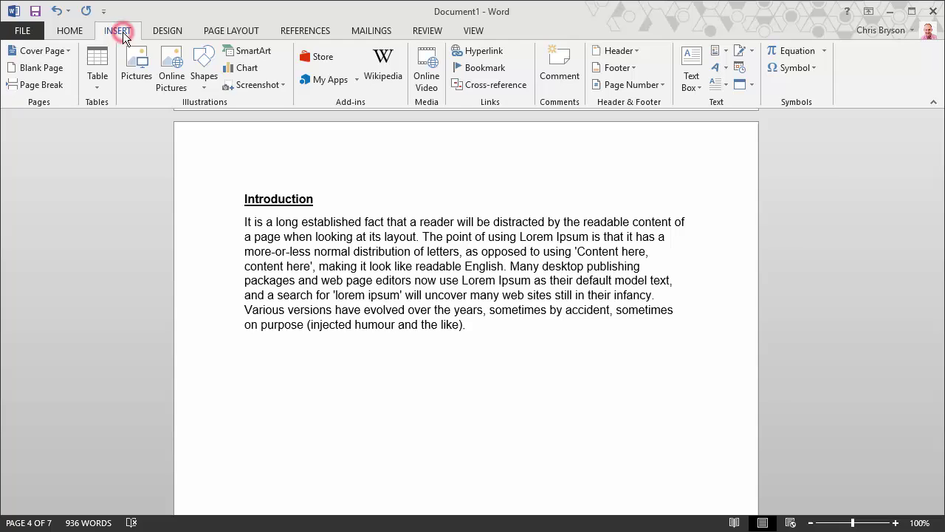
{"action": "left_click", "coordinate": [635, 84]}
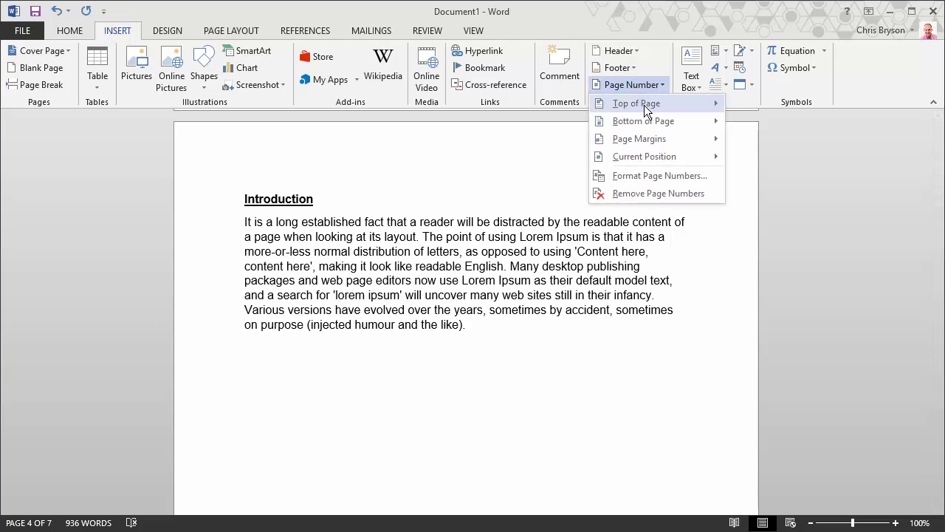
{"action": "mouse_move", "coordinate": [649, 121]}
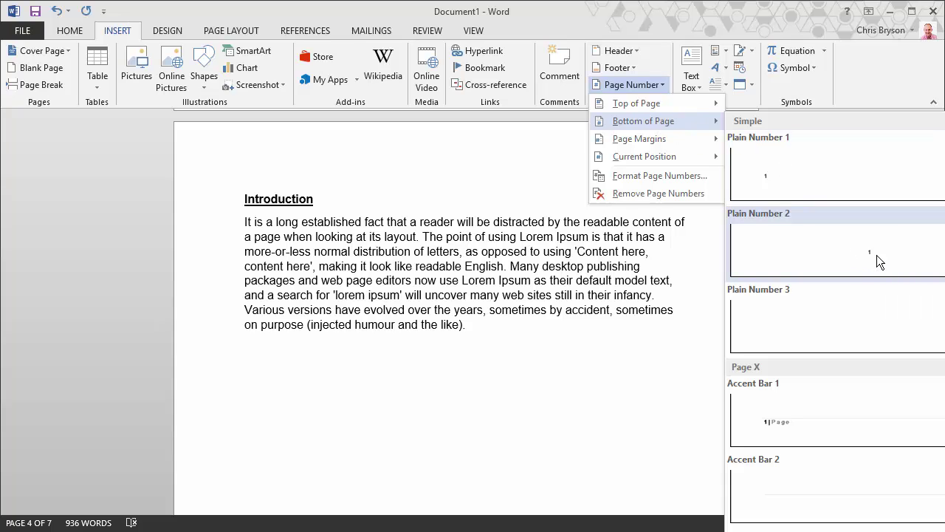
{"action": "left_click", "coordinate": [876, 255]}
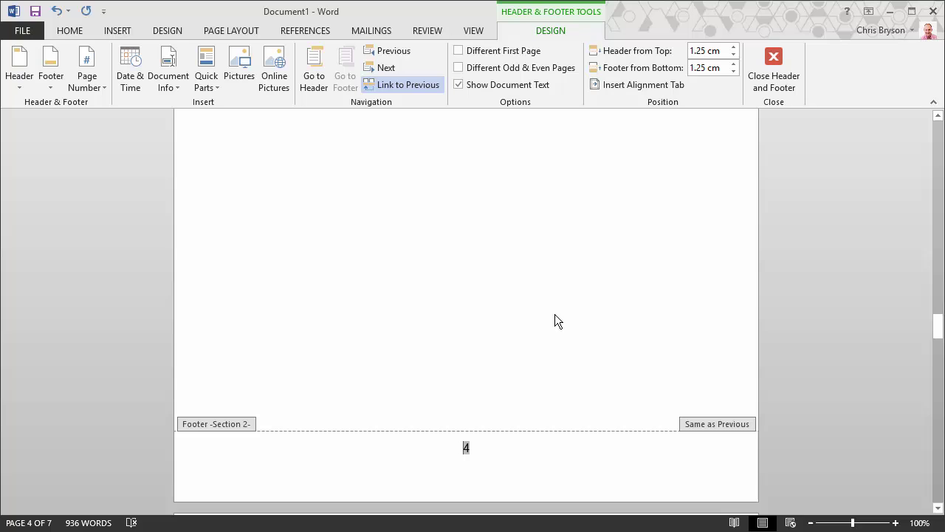
Turn off Link to Previous for the Section 2 footer on the Introduction page.
{"action": "scroll", "coordinate": [554, 319], "scroll_direction": "down", "scroll_amount": 4}
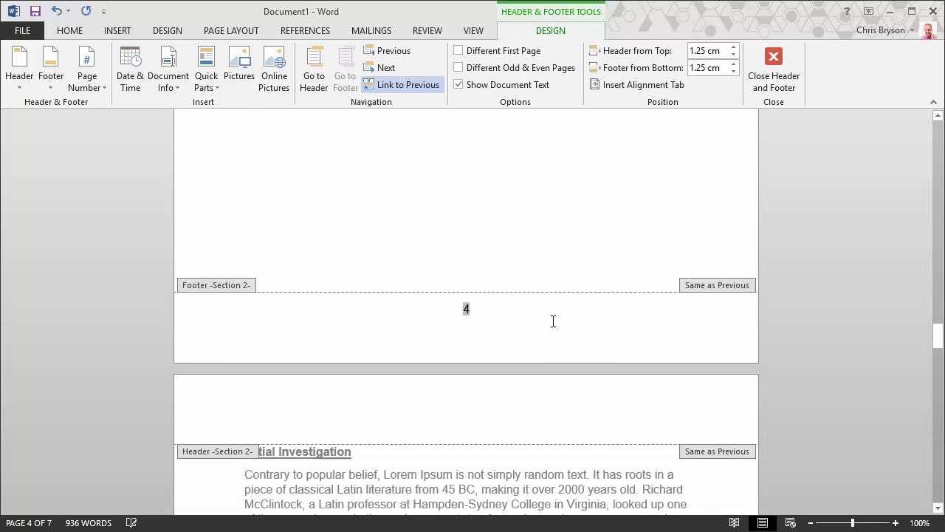
{"action": "scroll", "coordinate": [527, 331], "scroll_direction": "up", "scroll_amount": 6}
{"action": "scroll", "coordinate": [526, 327], "scroll_direction": "up", "scroll_amount": 6}
{"action": "scroll", "coordinate": [525, 343], "scroll_direction": "up", "scroll_amount": 3}
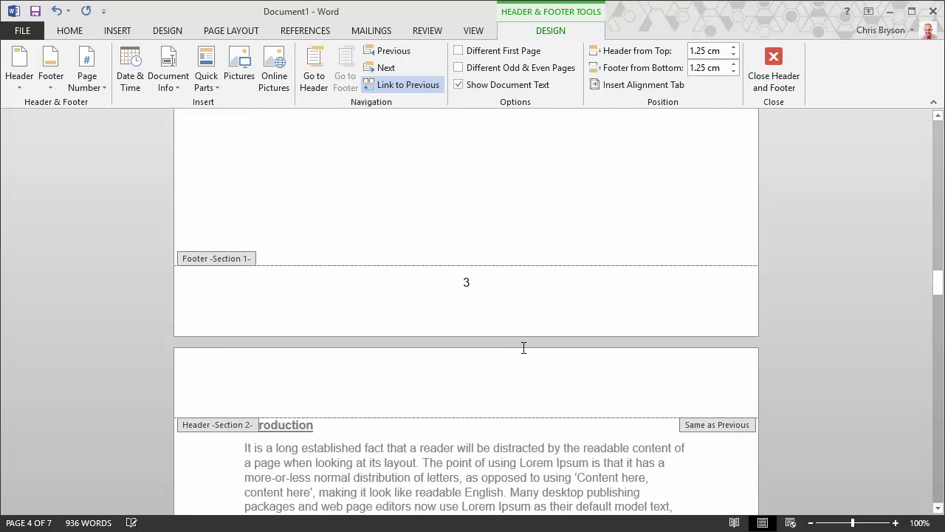
{"action": "scroll", "coordinate": [523, 358], "scroll_direction": "down", "scroll_amount": 3}
{"action": "scroll", "coordinate": [401, 358], "scroll_direction": "down", "scroll_amount": 8}
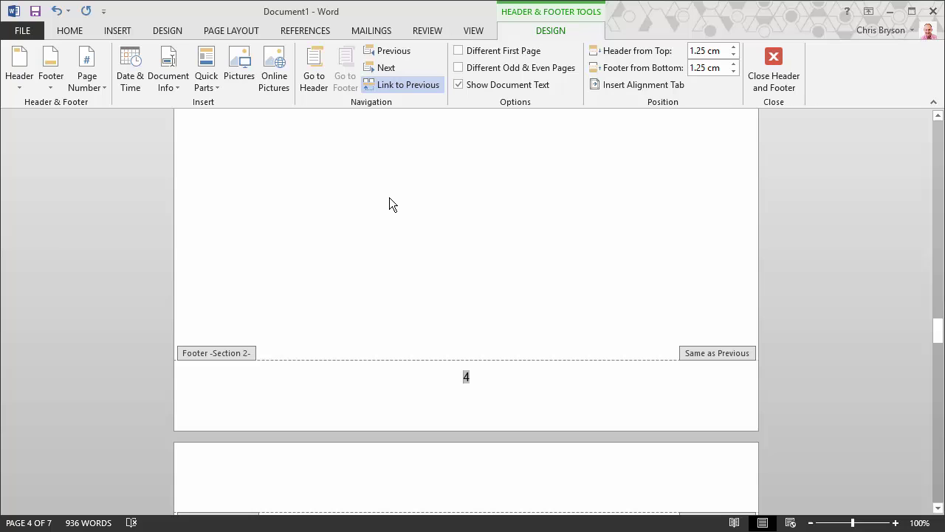
{"action": "left_click", "coordinate": [426, 86]}
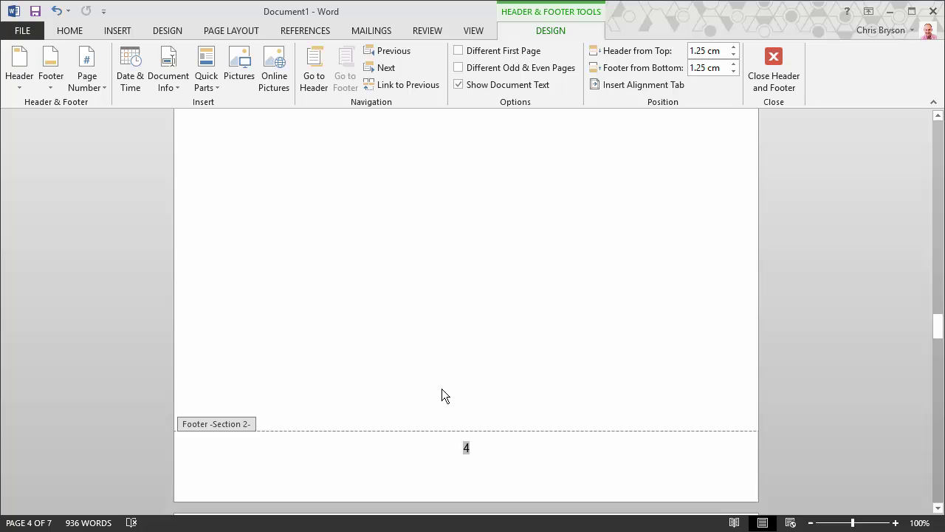
In Format Page Numbers, set Section 2 numbering to start at 1.
{"action": "left_click", "coordinate": [118, 31]}
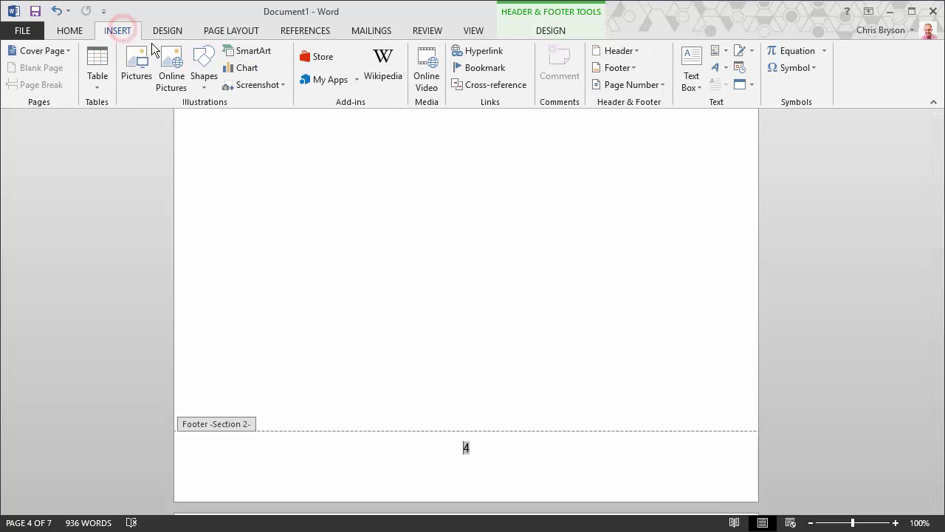
{"action": "left_click", "coordinate": [651, 86]}
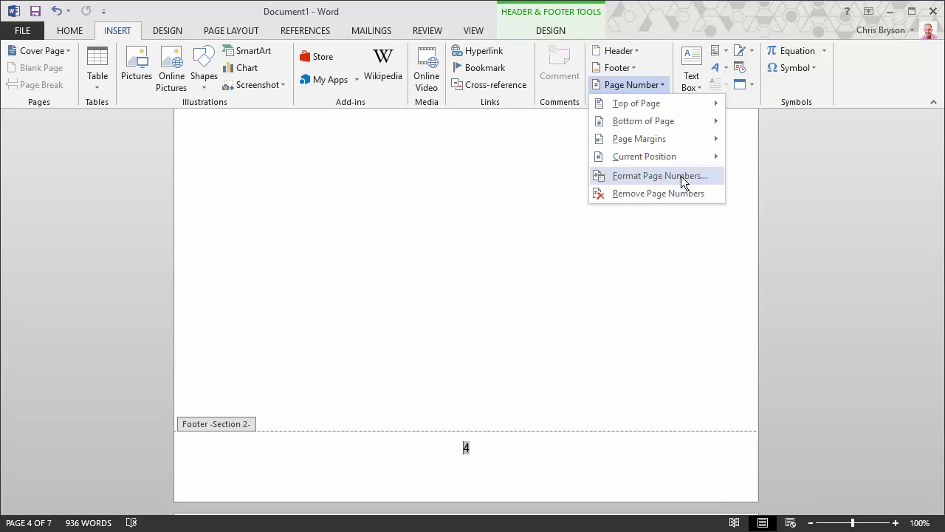
{"action": "left_click", "coordinate": [680, 175]}
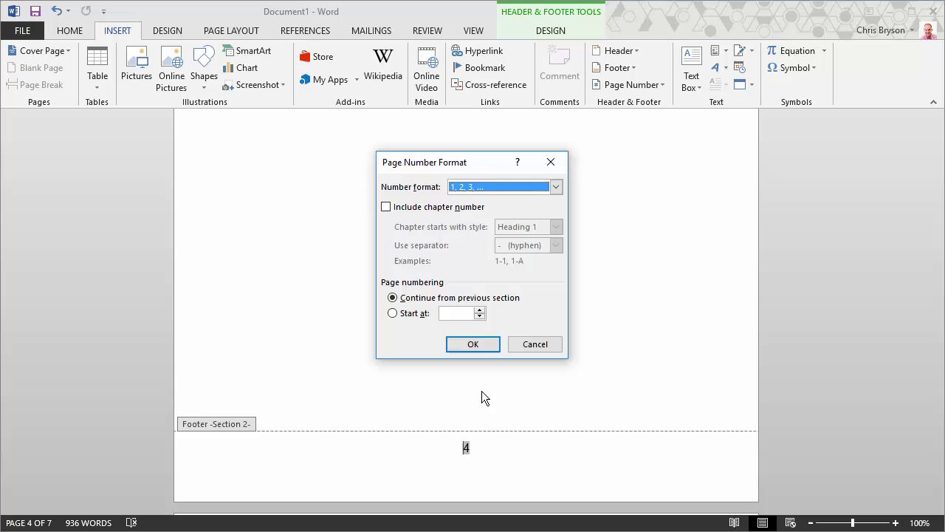
{"action": "left_click", "coordinate": [392, 313]}
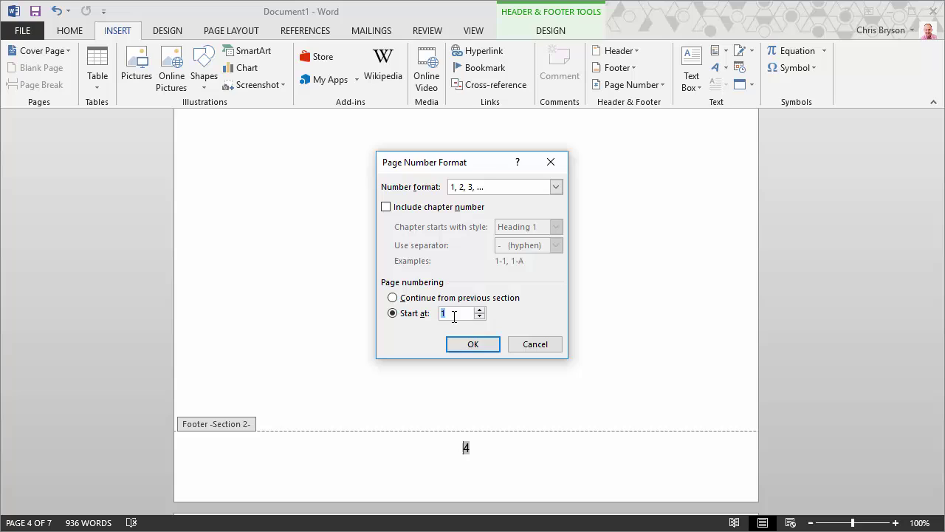
{"action": "left_click", "coordinate": [477, 342]}
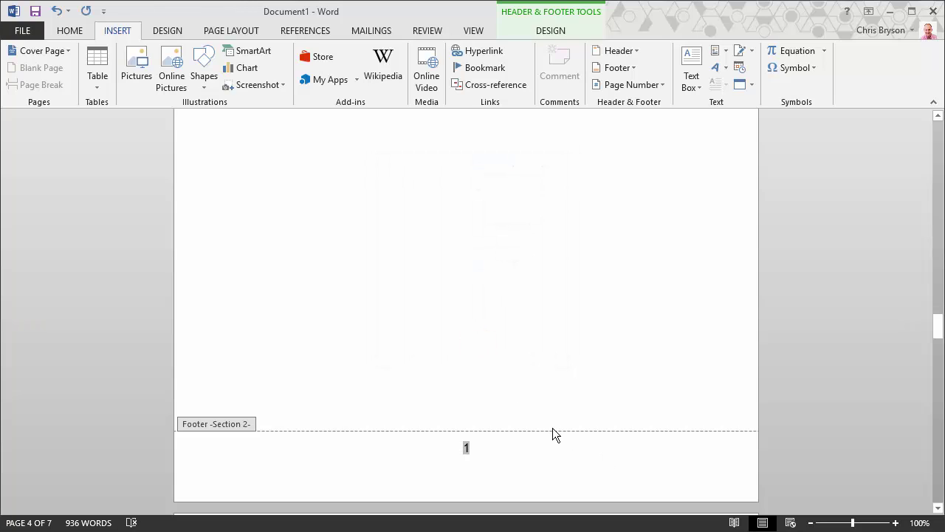
Scroll up to the Contents page's Section 1 footer showing page number 3.
{"action": "scroll", "coordinate": [550, 428], "scroll_direction": "up", "scroll_amount": 6}
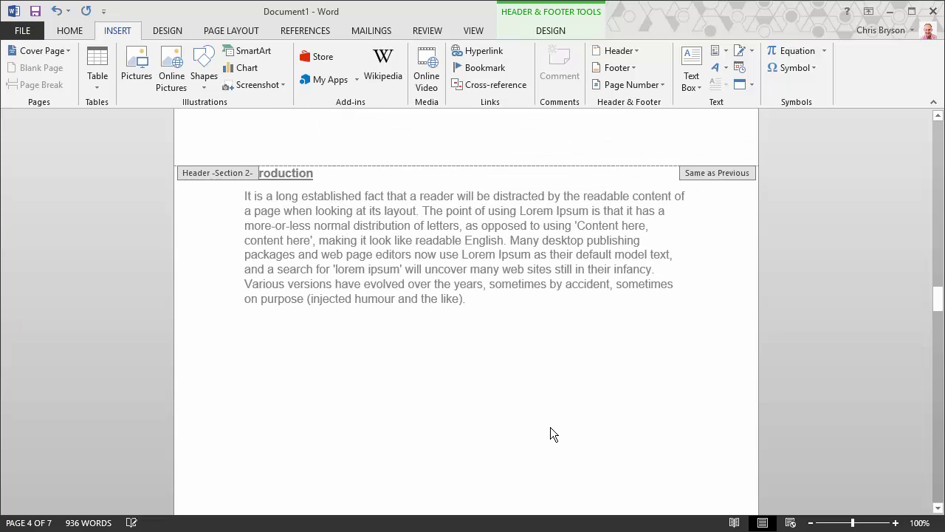
{"action": "scroll", "coordinate": [370, 291], "scroll_direction": "down", "scroll_amount": 3}
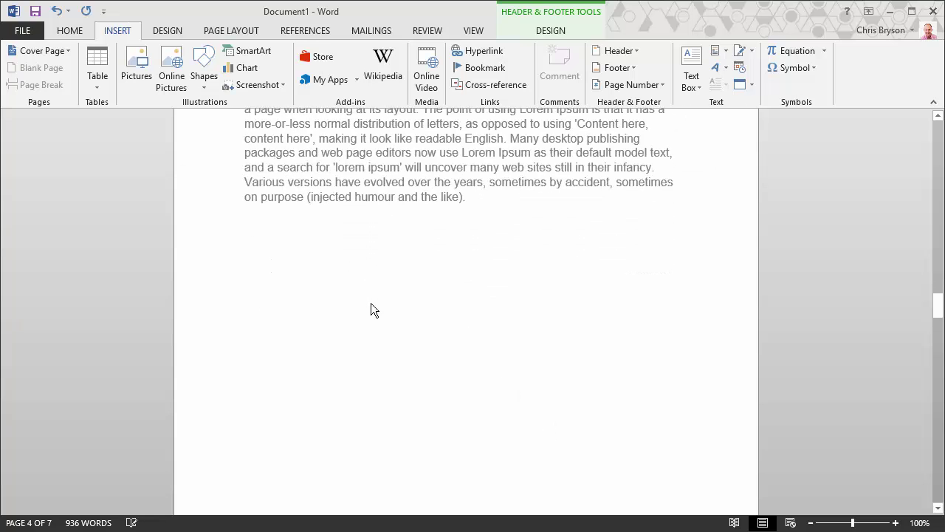
{"action": "scroll", "coordinate": [370, 303], "scroll_direction": "down", "scroll_amount": 5}
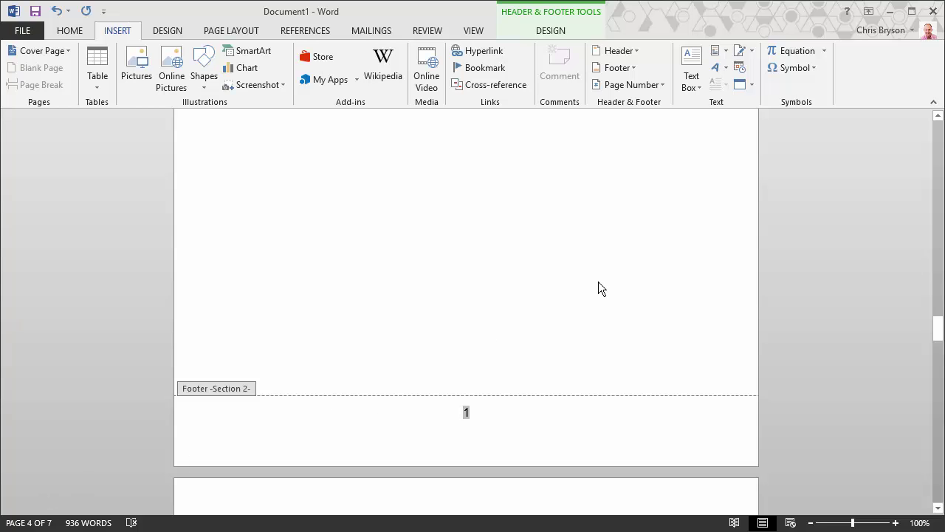
{"action": "scroll", "coordinate": [575, 292], "scroll_direction": "down", "scroll_amount": 12}
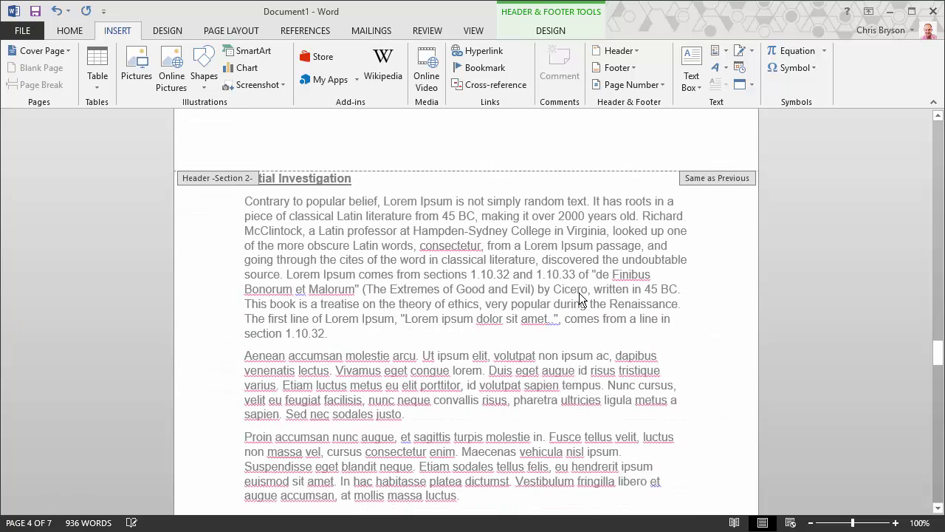
{"action": "scroll", "coordinate": [577, 293], "scroll_direction": "down", "scroll_amount": 15}
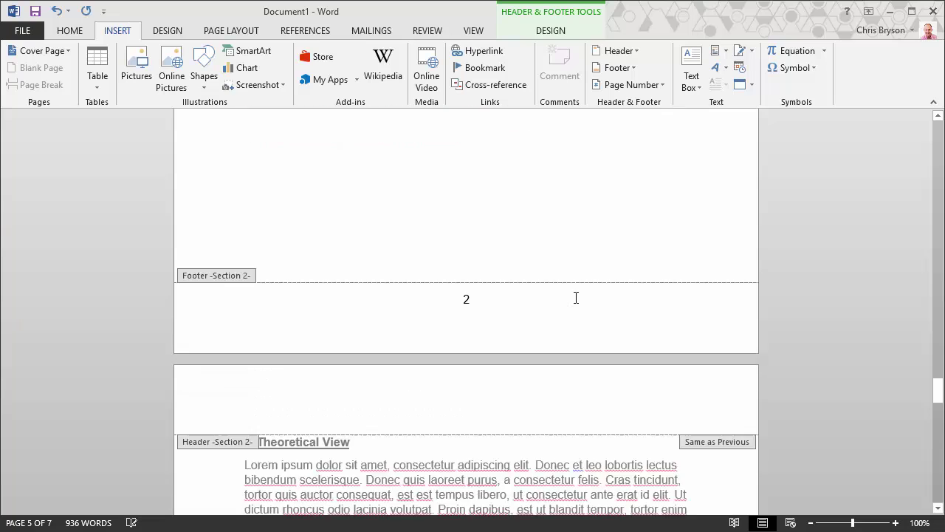
{"action": "scroll", "coordinate": [566, 307], "scroll_direction": "down", "scroll_amount": 14}
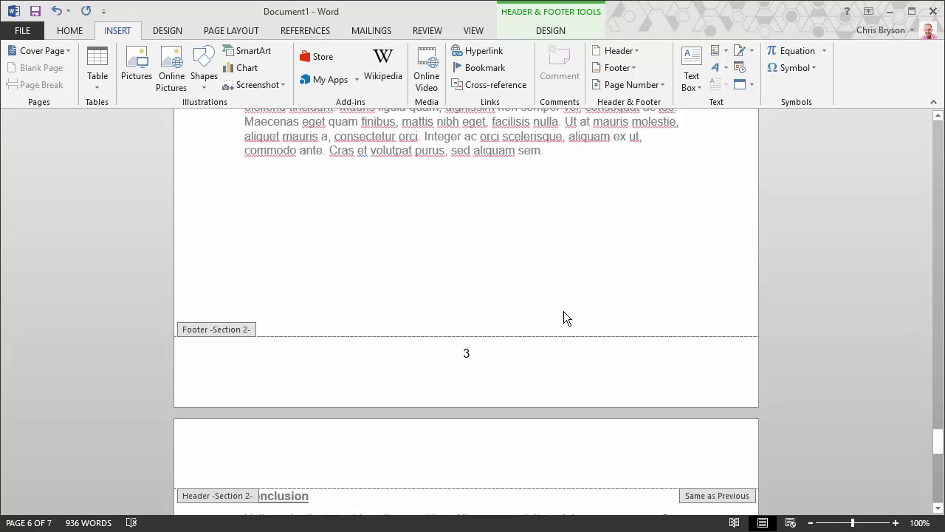
{"action": "scroll", "coordinate": [560, 343], "scroll_direction": "up", "scroll_amount": 15}
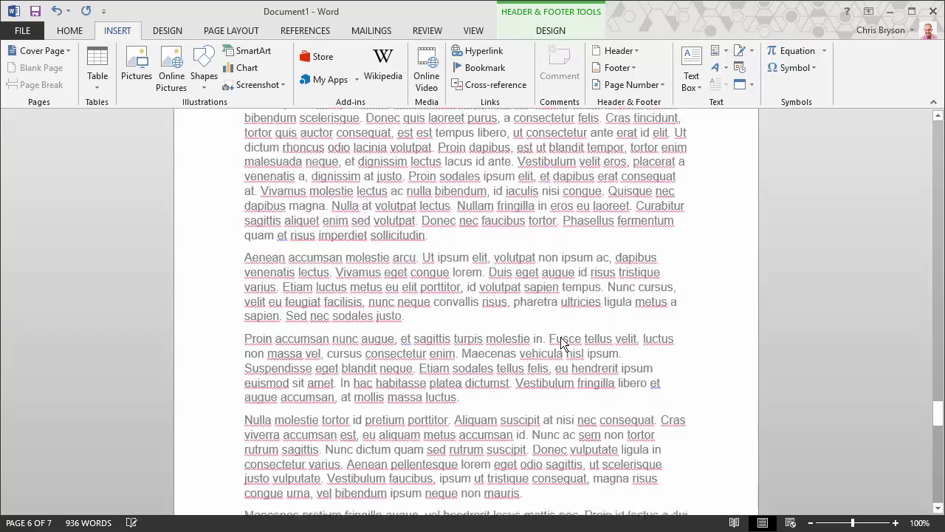
{"action": "scroll", "coordinate": [560, 343], "scroll_direction": "up", "scroll_amount": 15}
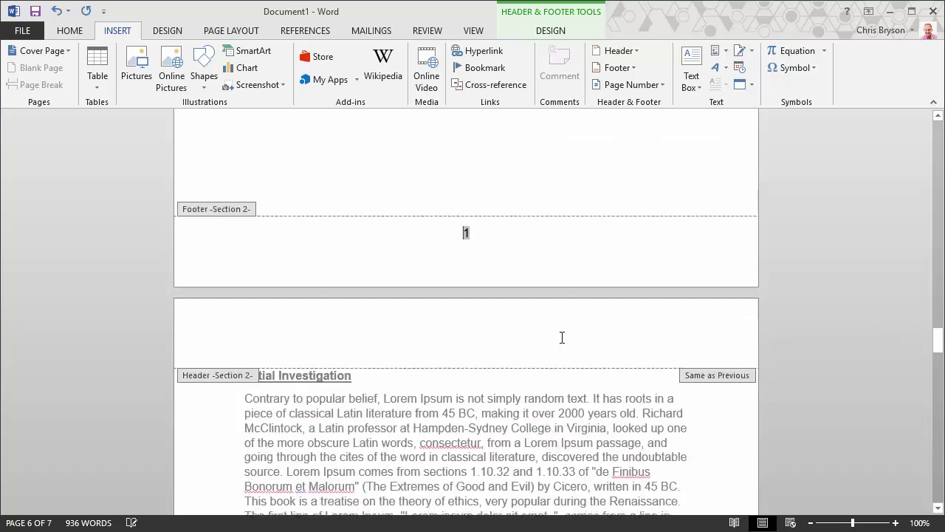
{"action": "scroll", "coordinate": [560, 343], "scroll_direction": "up", "scroll_amount": 15}
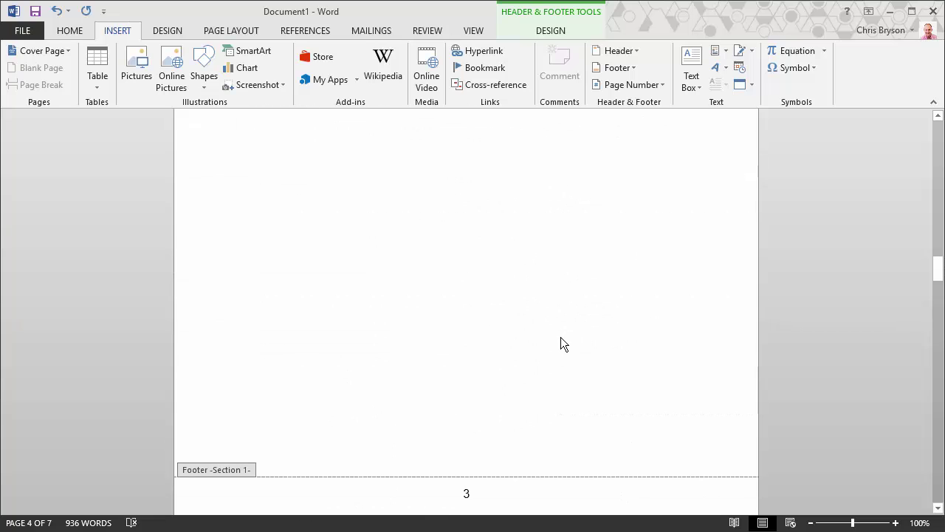
{"action": "scroll", "coordinate": [560, 344], "scroll_direction": "down", "scroll_amount": 3}
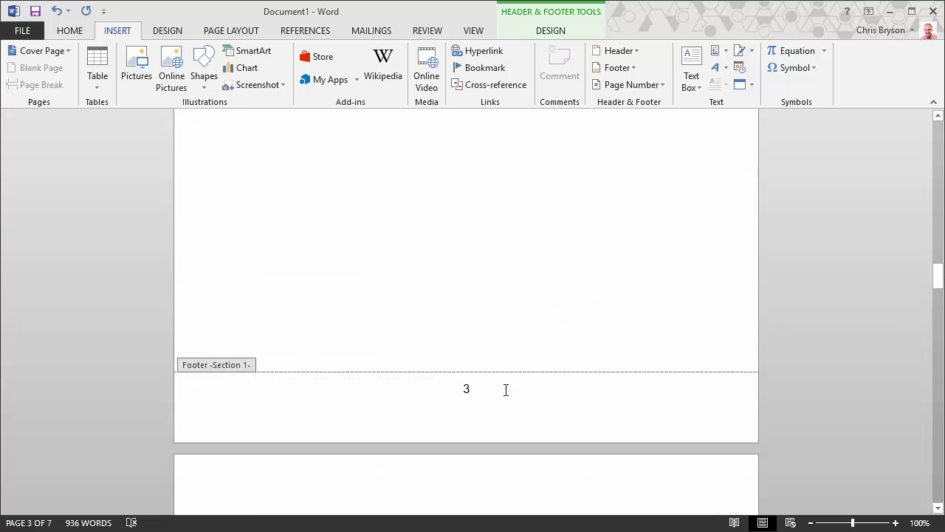
{"action": "scroll", "coordinate": [517, 391], "scroll_direction": "up", "scroll_amount": 15}
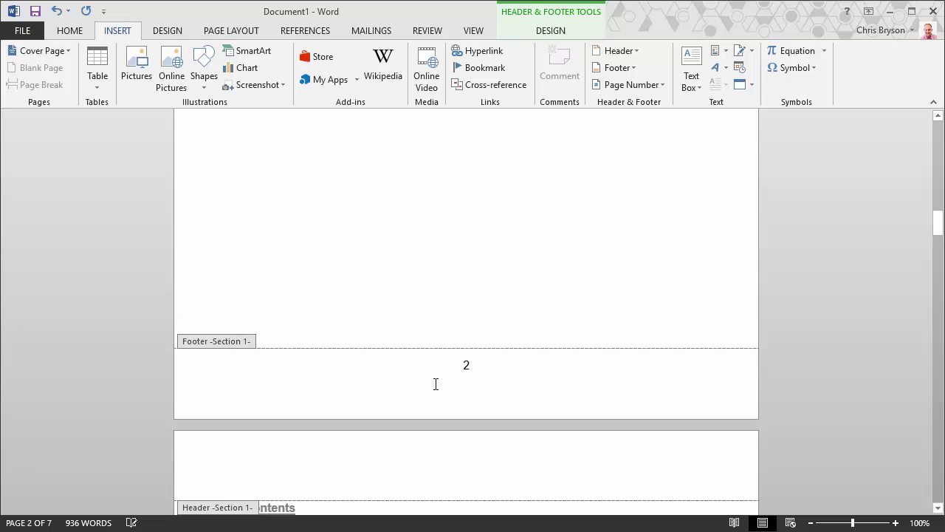
{"action": "scroll", "coordinate": [490, 326], "scroll_direction": "down", "scroll_amount": 12}
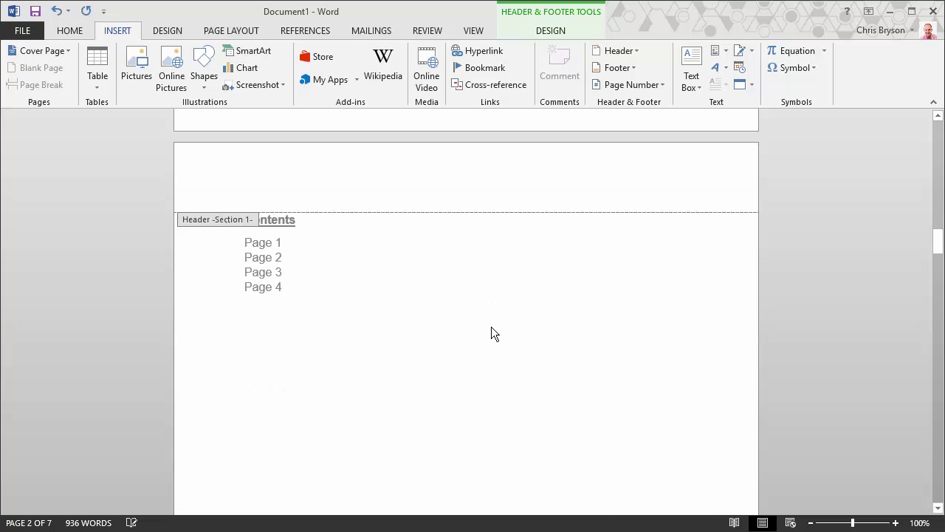
{"action": "scroll", "coordinate": [491, 330], "scroll_direction": "down", "scroll_amount": 4}
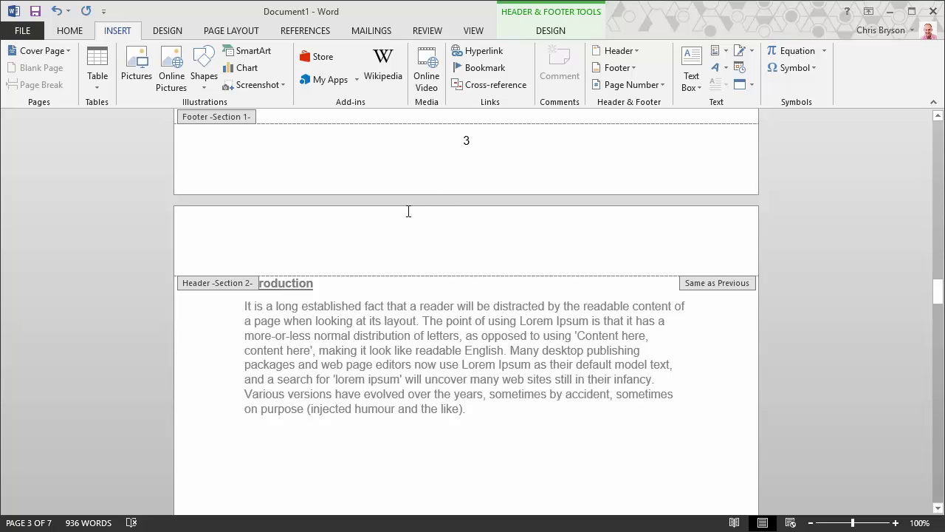
{"action": "scroll", "coordinate": [410, 332], "scroll_direction": "down", "scroll_amount": 6}
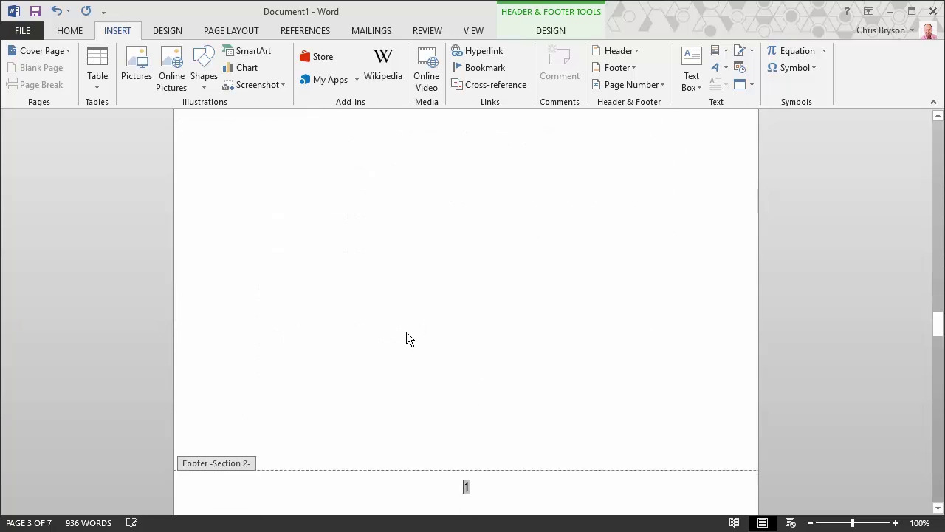
{"action": "scroll", "coordinate": [406, 332], "scroll_direction": "down", "scroll_amount": 3}
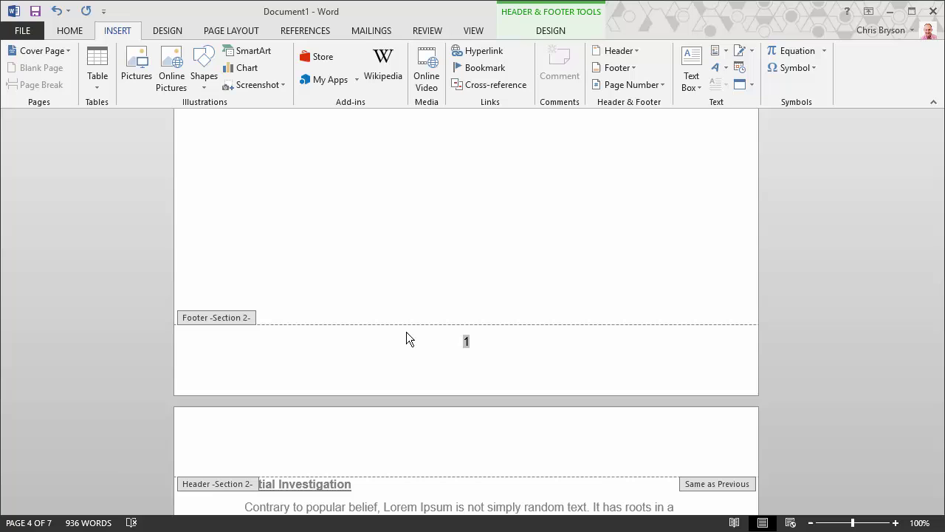
{"action": "scroll", "coordinate": [425, 331], "scroll_direction": "up", "scroll_amount": 10}
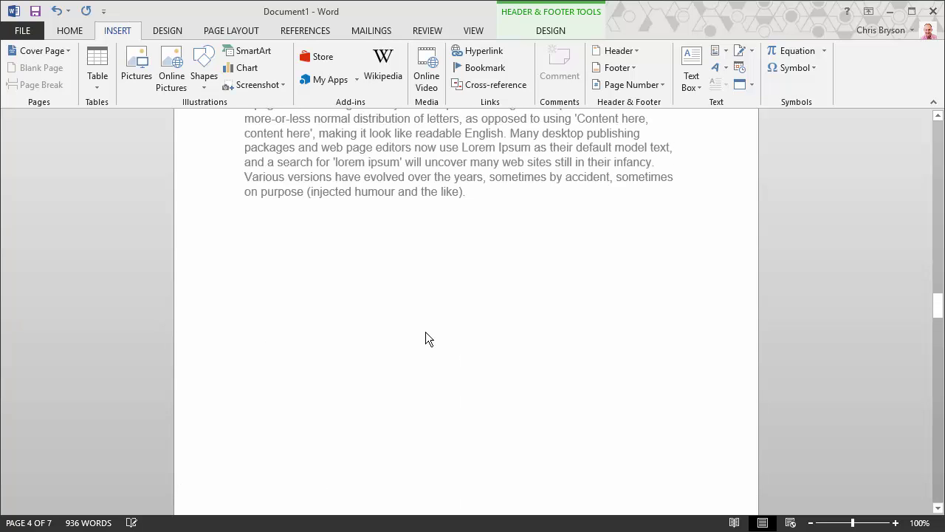
{"action": "scroll", "coordinate": [427, 332], "scroll_direction": "up", "scroll_amount": 4}
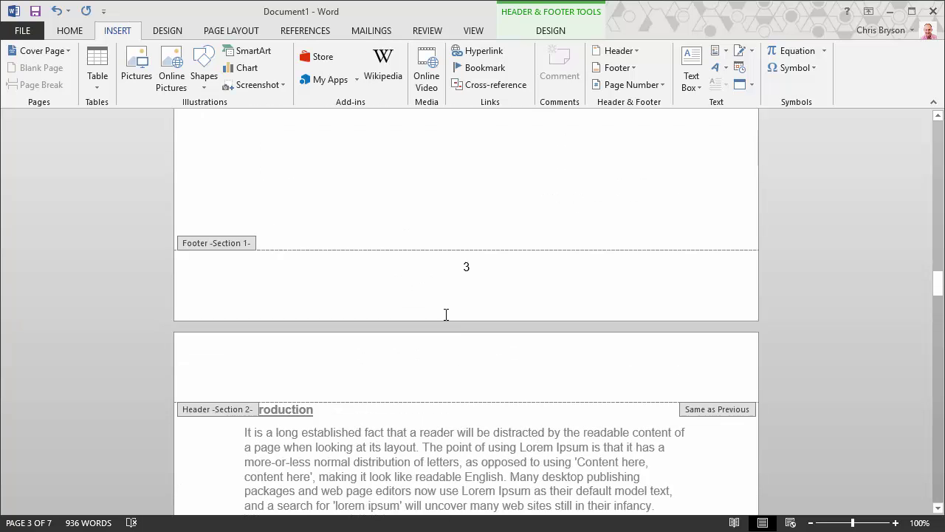
Delete the page number 3 from the Section 1 footer on the Contents page.
{"action": "left_click", "coordinate": [488, 353]}
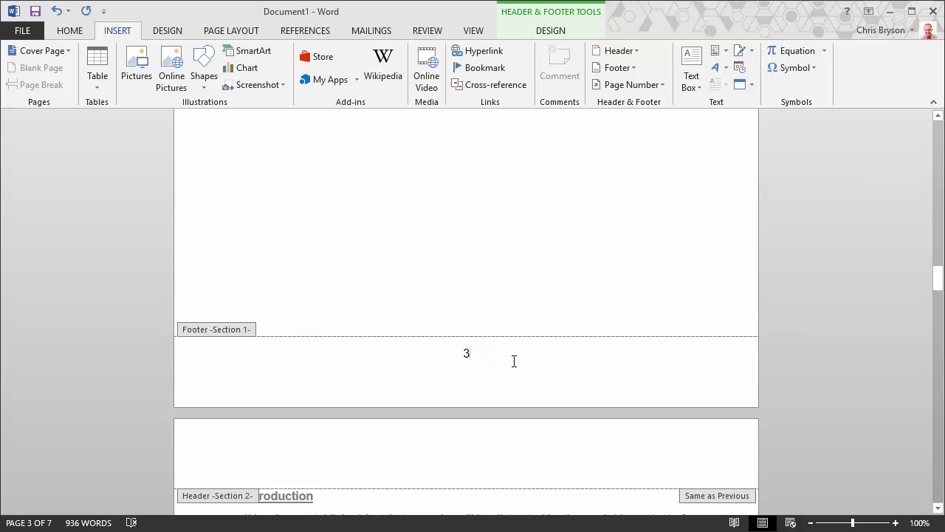
{"action": "double_click", "coordinate": [501, 353]}
{"action": "left_click", "coordinate": [548, 360]}
{"action": "left_click", "coordinate": [493, 352]}
{"action": "key", "text": "BackSpace"}
Add the word 'Page' before the number in the Introduction page's footer so it reads 'Page 1'.
{"action": "scroll", "coordinate": [492, 352], "scroll_direction": "up", "scroll_amount": 15}
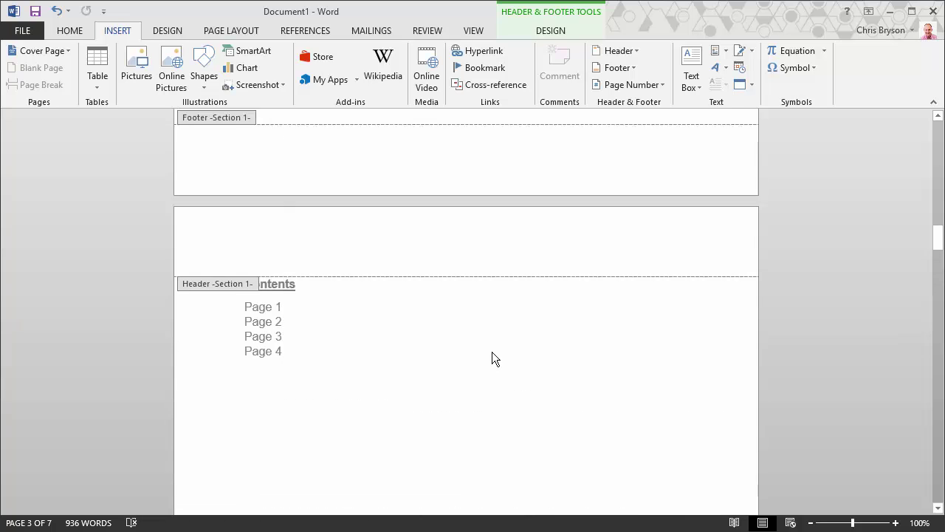
{"action": "scroll", "coordinate": [456, 423], "scroll_direction": "down", "scroll_amount": 4}
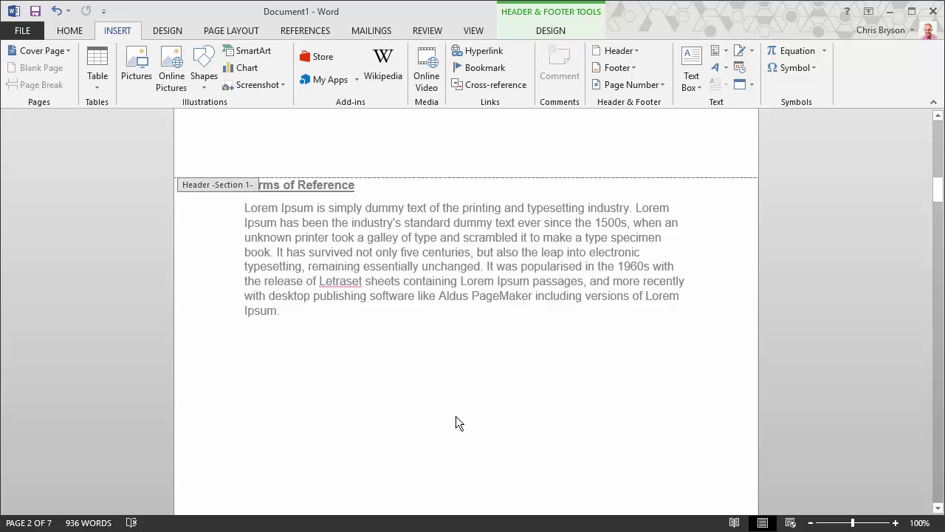
{"action": "scroll", "coordinate": [455, 417], "scroll_direction": "up", "scroll_amount": 4}
{"action": "scroll", "coordinate": [458, 407], "scroll_direction": "down", "scroll_amount": 3}
{"action": "scroll", "coordinate": [466, 384], "scroll_direction": "up", "scroll_amount": 3}
{"action": "scroll", "coordinate": [468, 369], "scroll_direction": "up", "scroll_amount": 3}
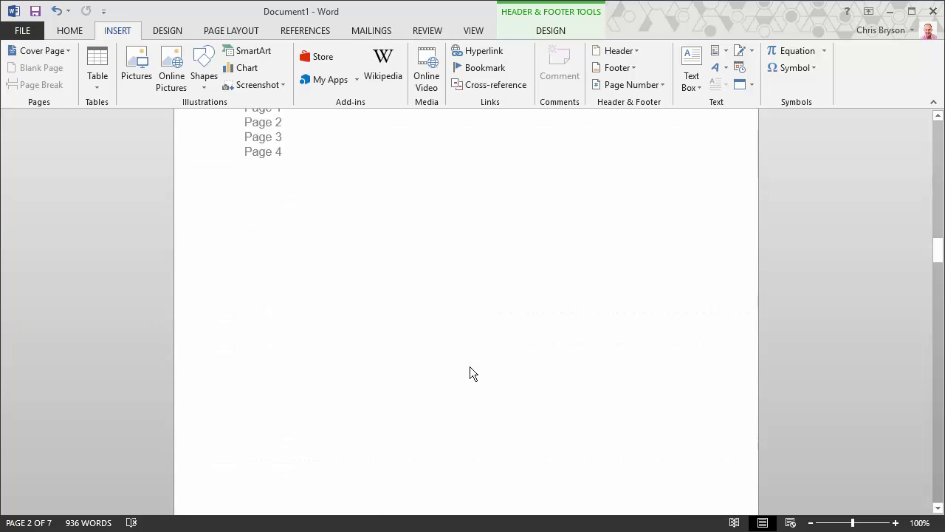
{"action": "scroll", "coordinate": [472, 362], "scroll_direction": "down", "scroll_amount": 6}
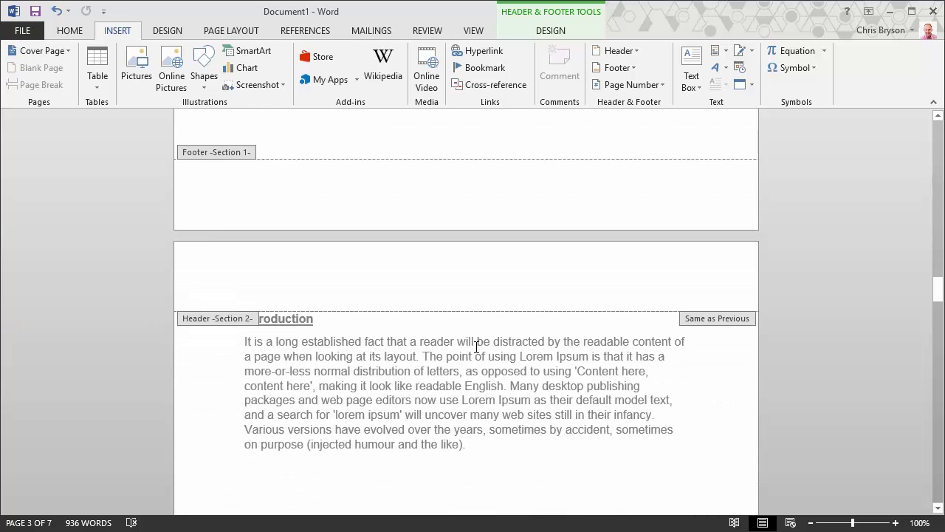
{"action": "scroll", "coordinate": [477, 345], "scroll_direction": "down", "scroll_amount": 16}
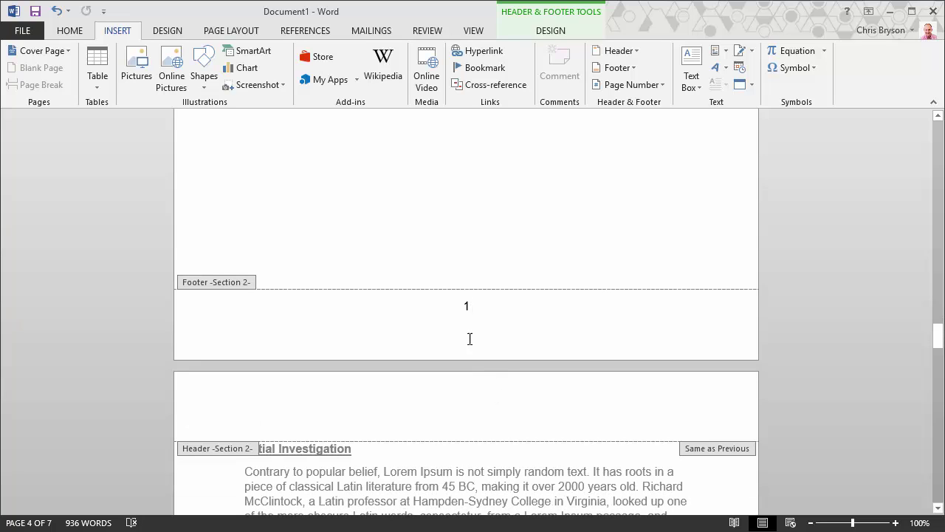
{"action": "left_click", "coordinate": [466, 305]}
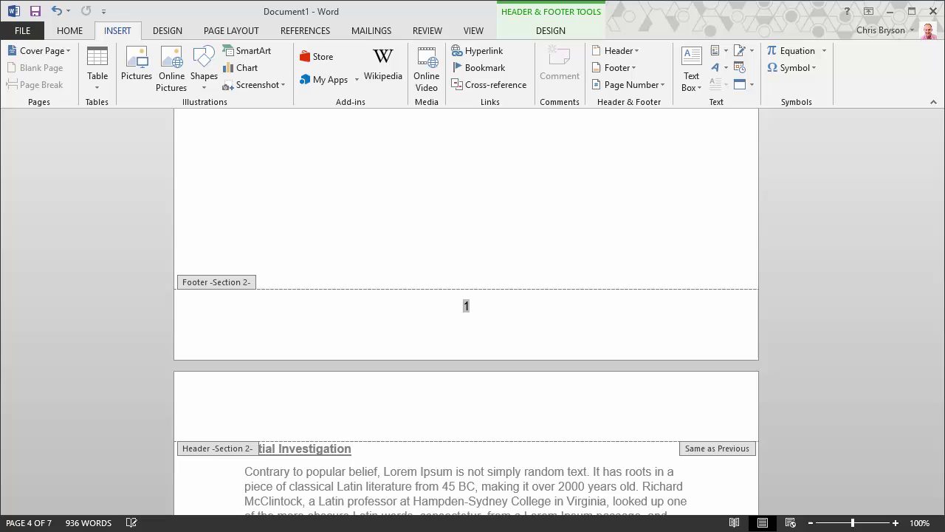
{"action": "type", "text": "Page"}
Close the footer and scroll through all pages to check numbering starts at 'Page 1' on Introduction.
{"action": "double_click", "coordinate": [477, 190]}
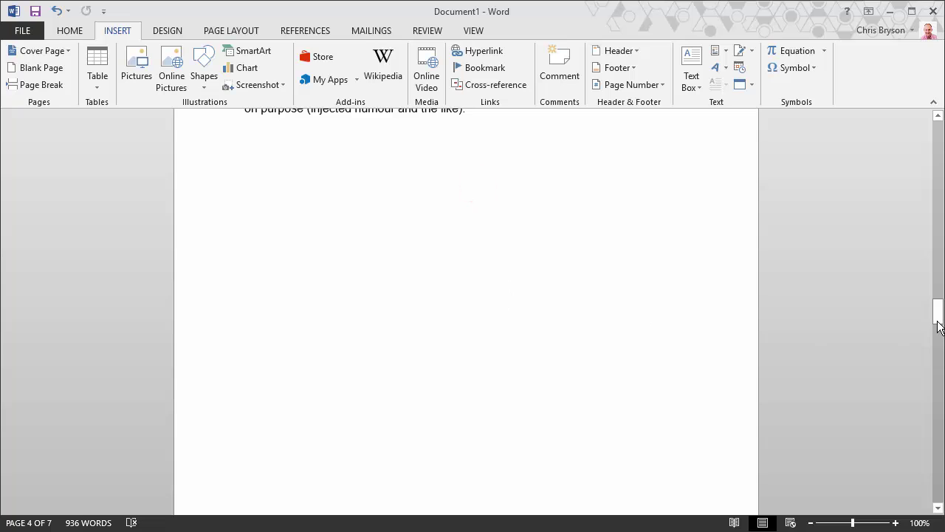
{"action": "left_click_drag", "start_coordinate": [938, 325], "coordinate": [932, 135]}
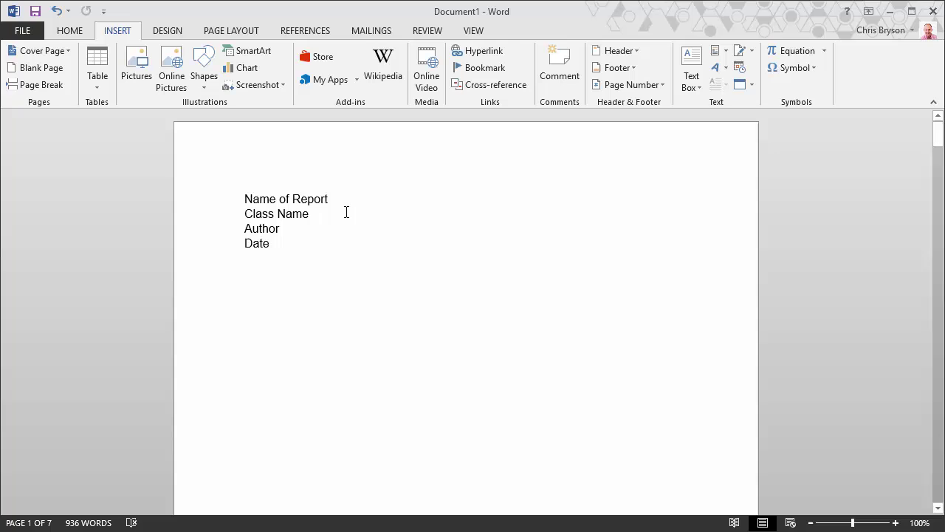
{"action": "scroll", "coordinate": [427, 303], "scroll_direction": "down", "scroll_amount": 10}
{"action": "scroll", "coordinate": [424, 325], "scroll_direction": "down", "scroll_amount": 2}
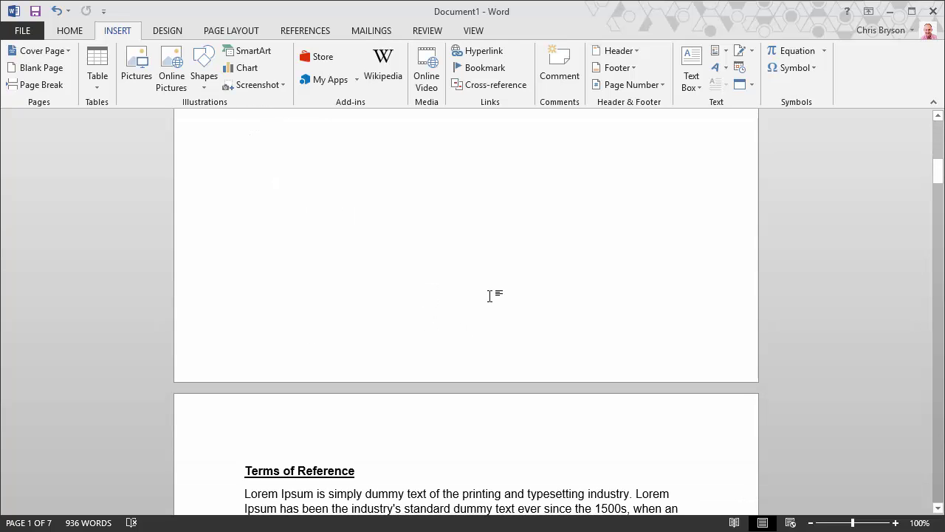
{"action": "scroll", "coordinate": [489, 296], "scroll_direction": "down", "scroll_amount": 20}
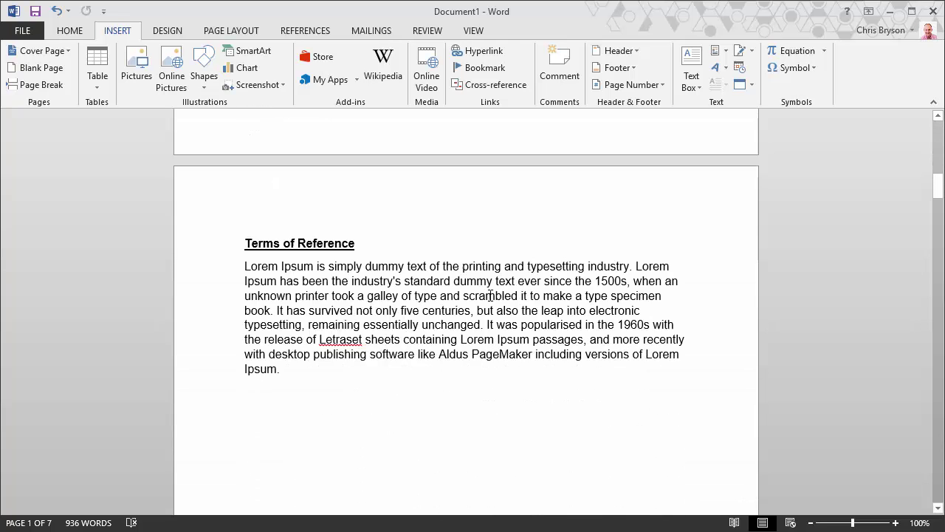
{"action": "scroll", "coordinate": [489, 304], "scroll_direction": "down", "scroll_amount": 12}
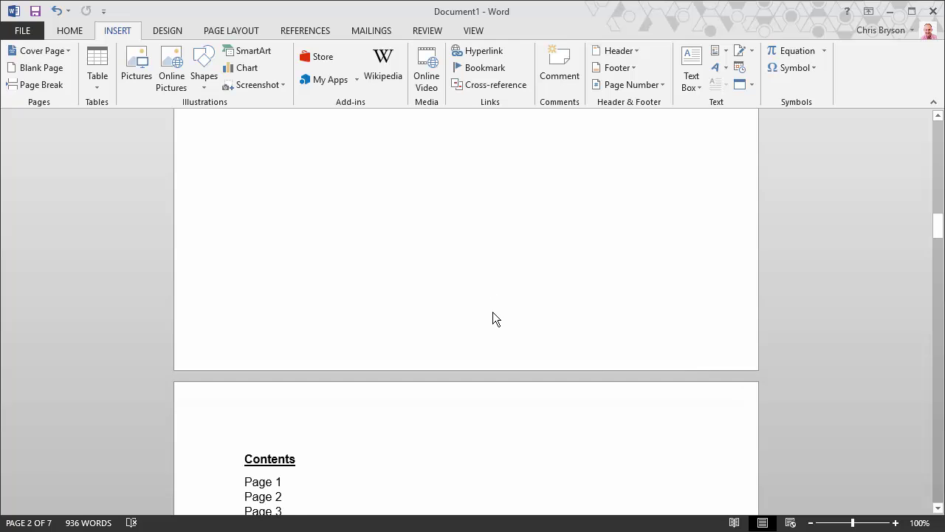
{"action": "scroll", "coordinate": [486, 313], "scroll_direction": "down", "scroll_amount": 3}
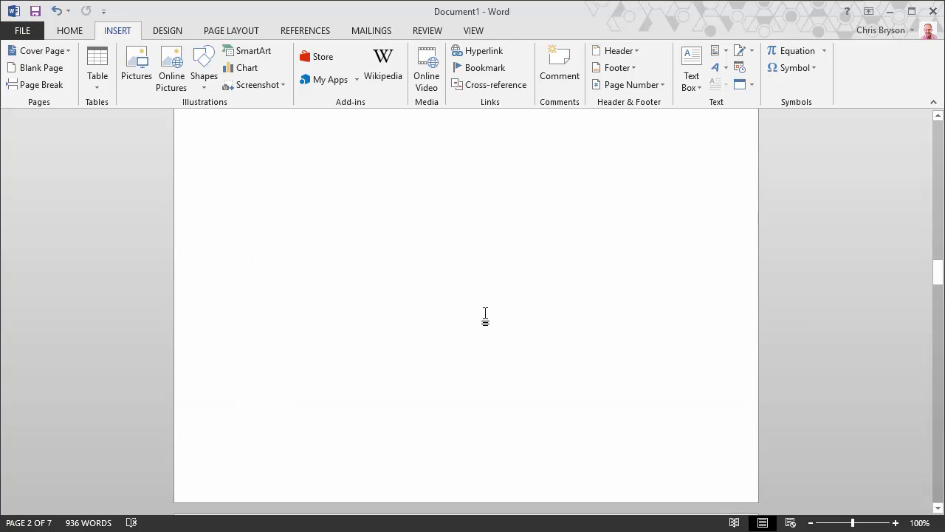
{"action": "scroll", "coordinate": [485, 314], "scroll_direction": "down", "scroll_amount": 5}
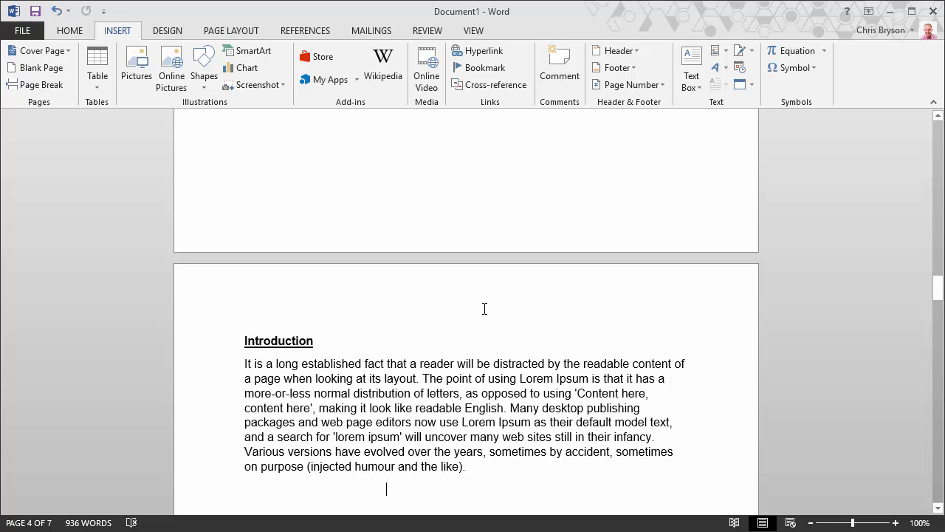
{"action": "scroll", "coordinate": [487, 325], "scroll_direction": "down", "scroll_amount": 18}
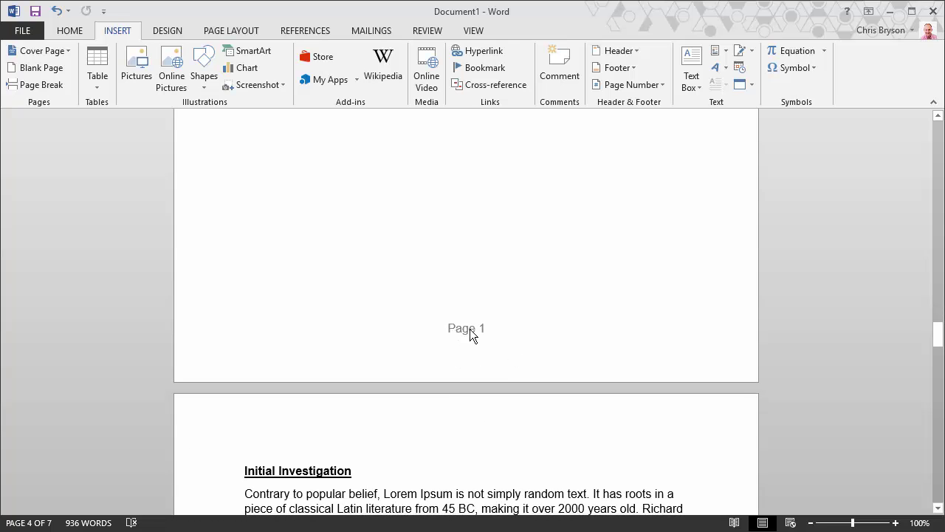
{"action": "scroll", "coordinate": [466, 336], "scroll_direction": "down", "scroll_amount": 20}
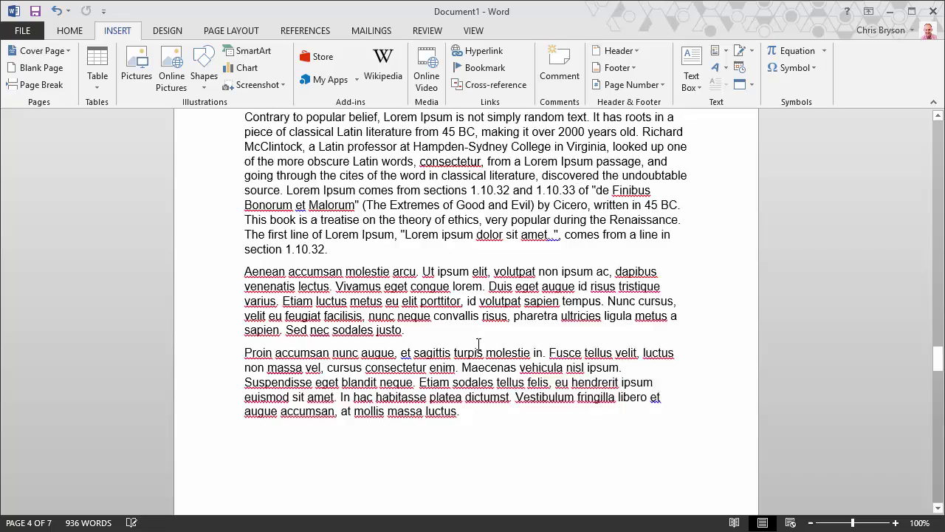
{"action": "scroll", "coordinate": [486, 361], "scroll_direction": "down", "scroll_amount": 20}
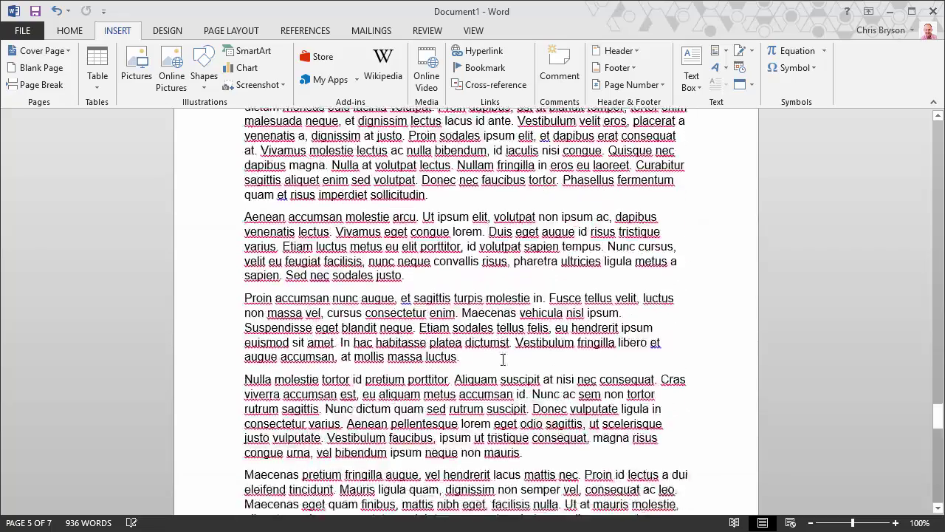
{"action": "scroll", "coordinate": [509, 366], "scroll_direction": "down", "scroll_amount": 15}
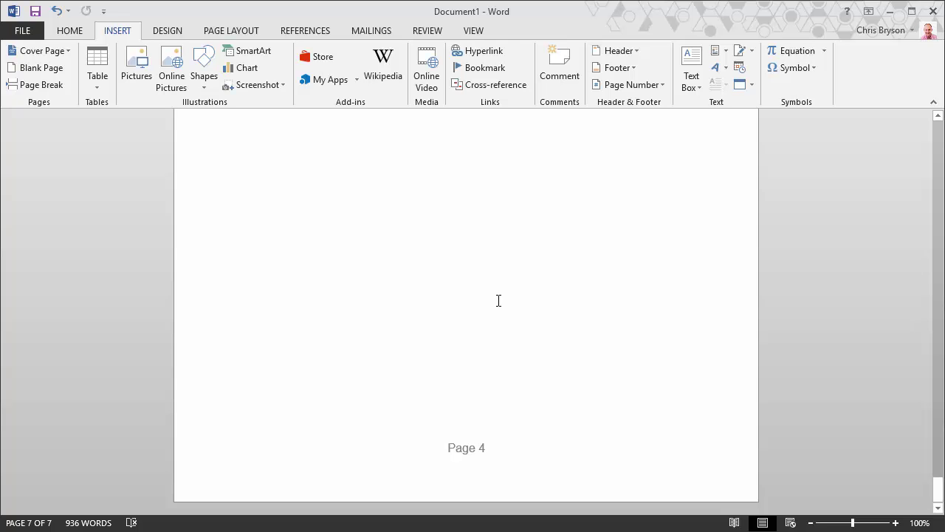
{"action": "scroll", "coordinate": [498, 301], "scroll_direction": "up", "scroll_amount": 20}
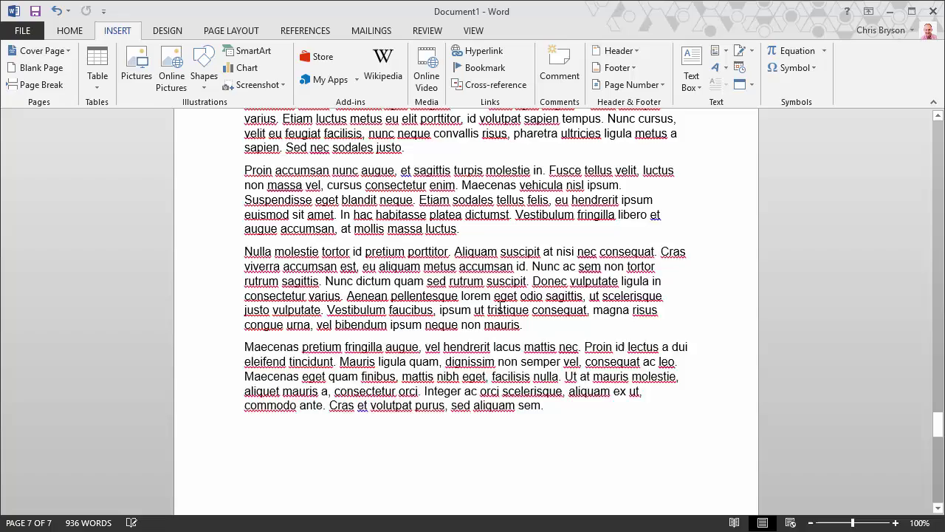
{"action": "scroll", "coordinate": [500, 307], "scroll_direction": "up", "scroll_amount": 20}
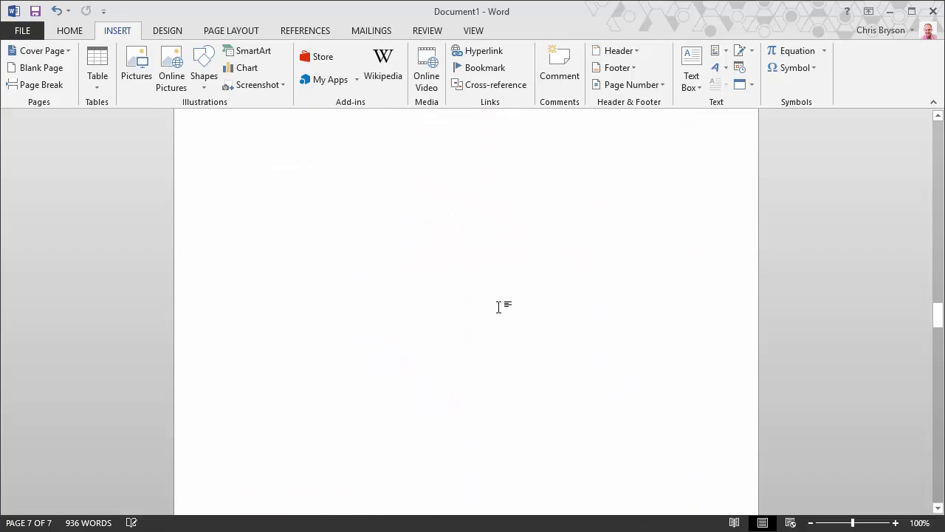
{"action": "scroll", "coordinate": [500, 307], "scroll_direction": "up", "scroll_amount": 20}
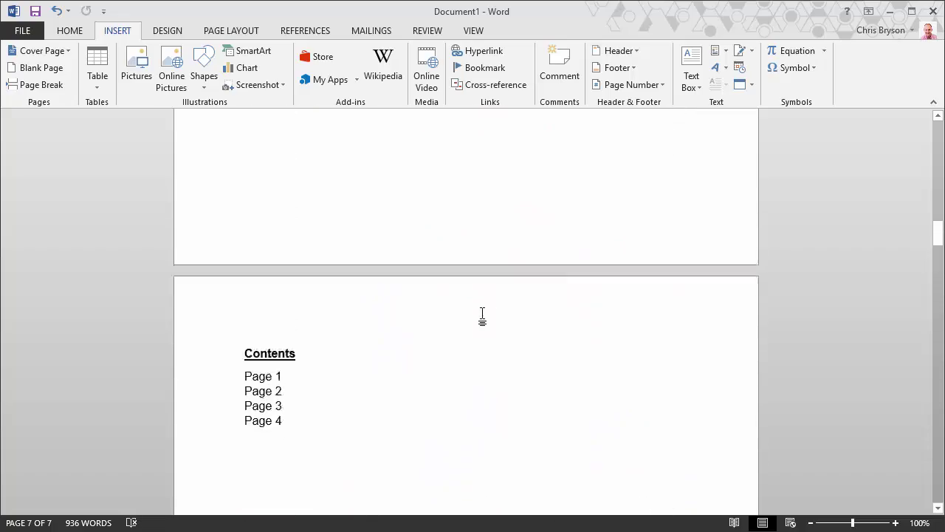
{"action": "scroll", "coordinate": [481, 316], "scroll_direction": "down", "scroll_amount": 4}
{"action": "left_click_drag", "start_coordinate": [310, 258], "coordinate": [194, 211]}
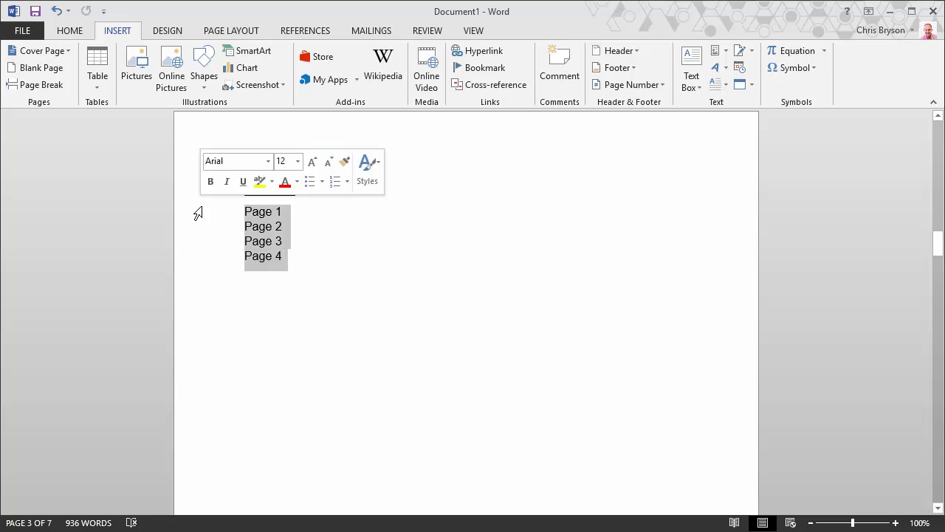
{"action": "left_click", "coordinate": [350, 249]}
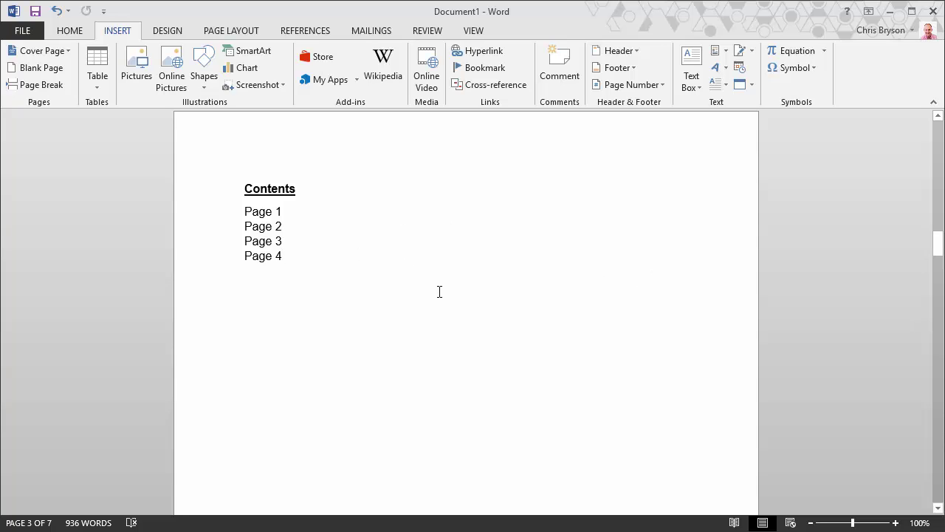
{"action": "scroll", "coordinate": [456, 332], "scroll_direction": "up", "scroll_amount": 15}
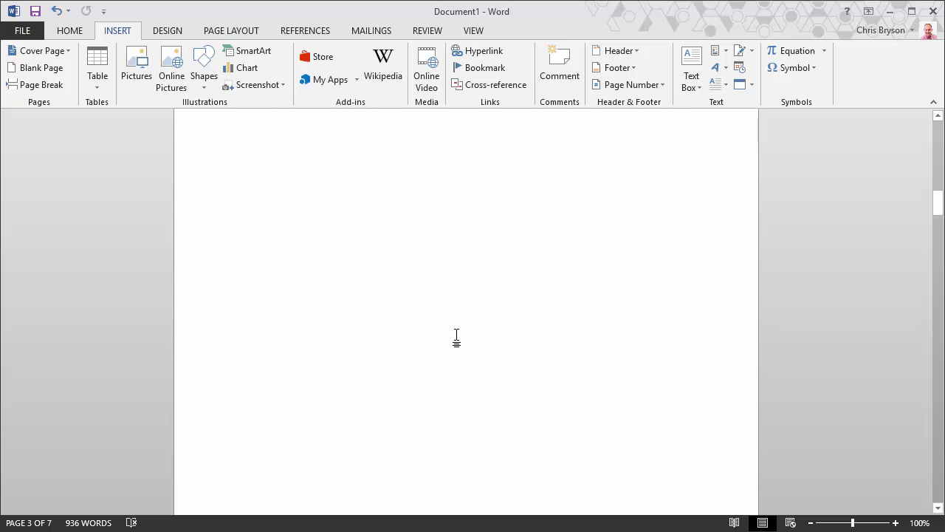
{"action": "scroll", "coordinate": [457, 334], "scroll_direction": "up", "scroll_amount": 15}
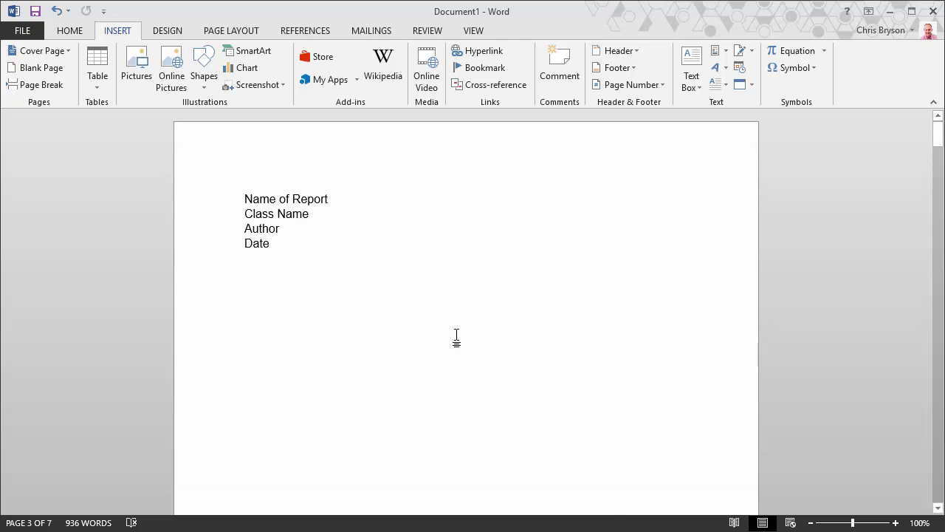